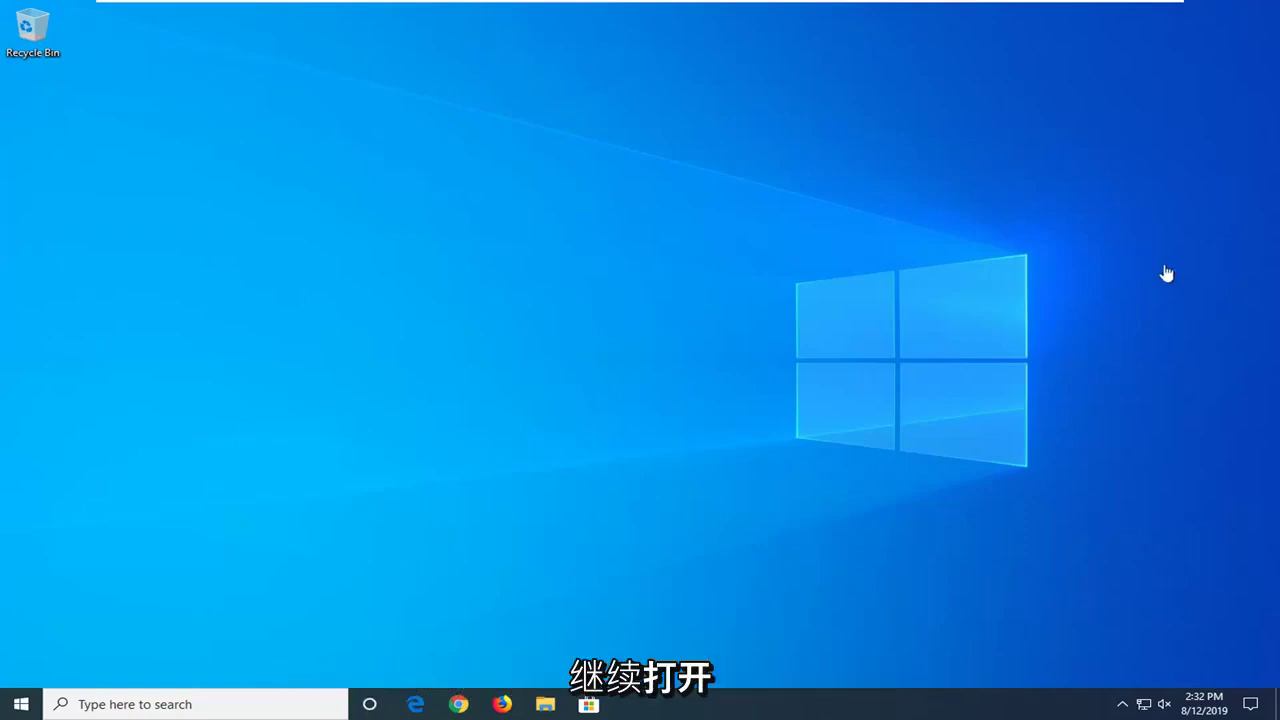
- Search the Start menu for 'index' and open Indexing Options
left_click(21, 704)
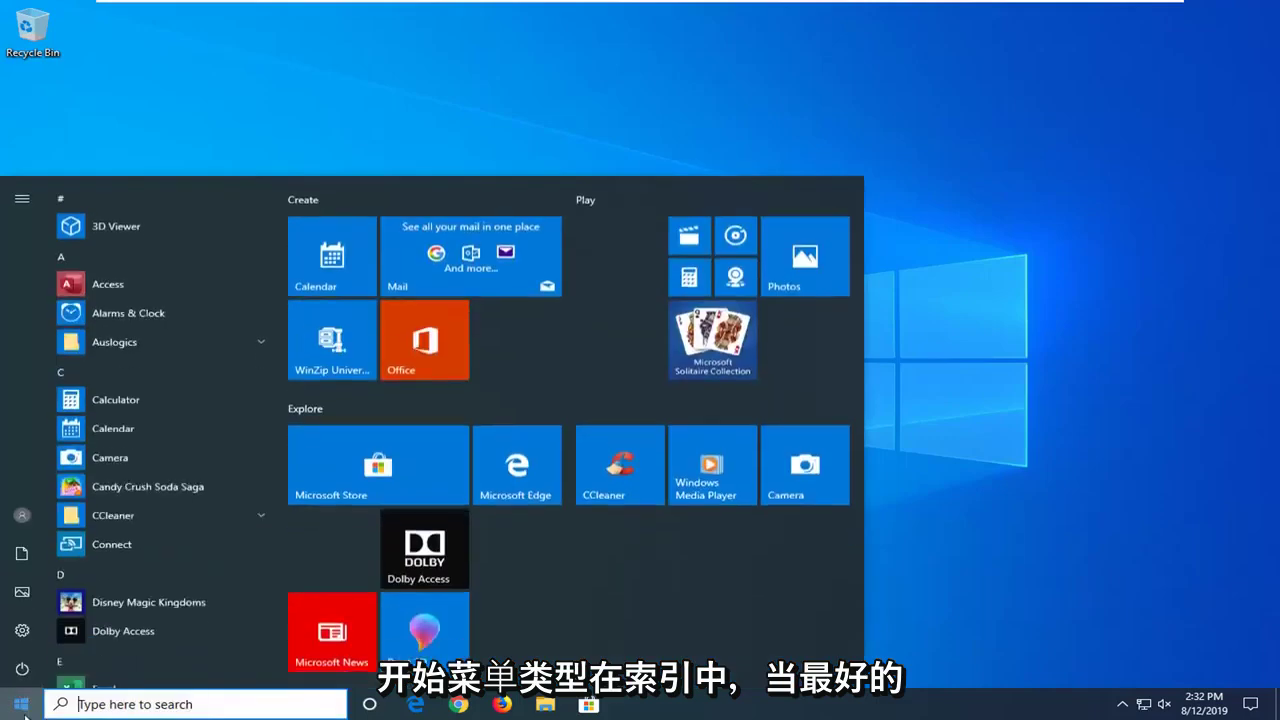
type("index")
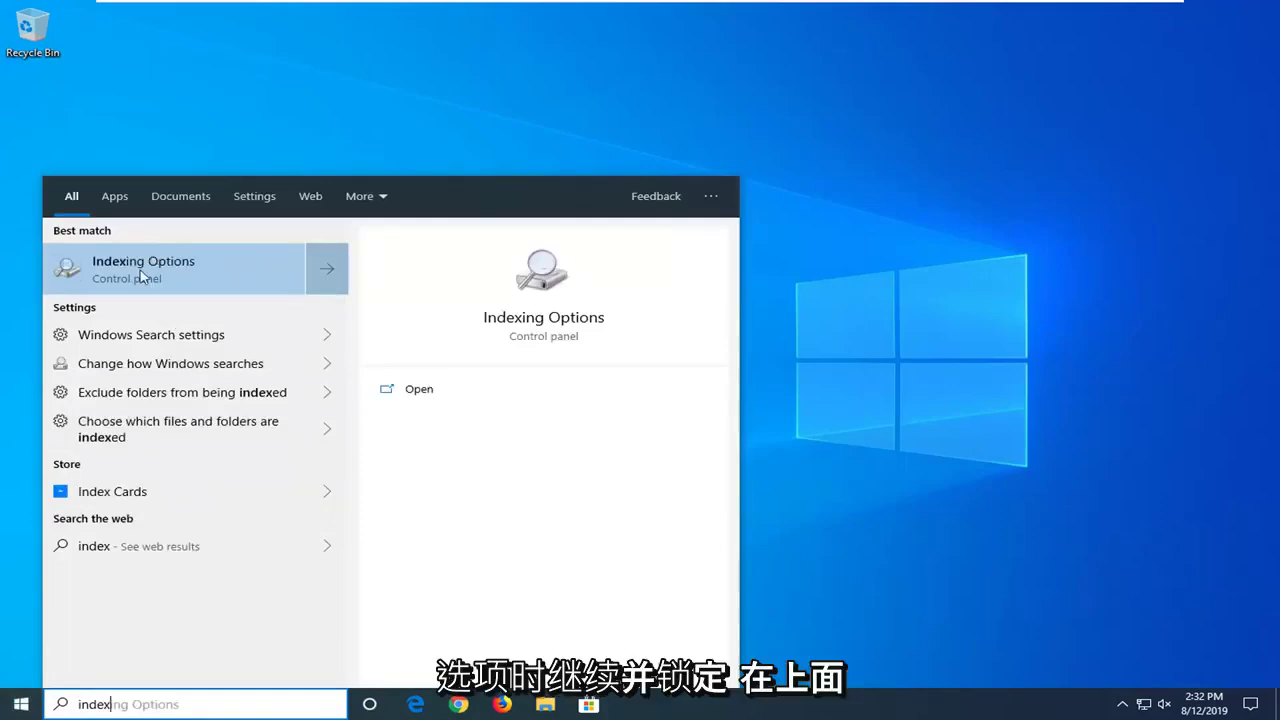
left_click(142, 276)
- Rebuild the search index from the Advanced indexing settings and confirm the rebuild
left_click_drag(344, 170, 490, 145)
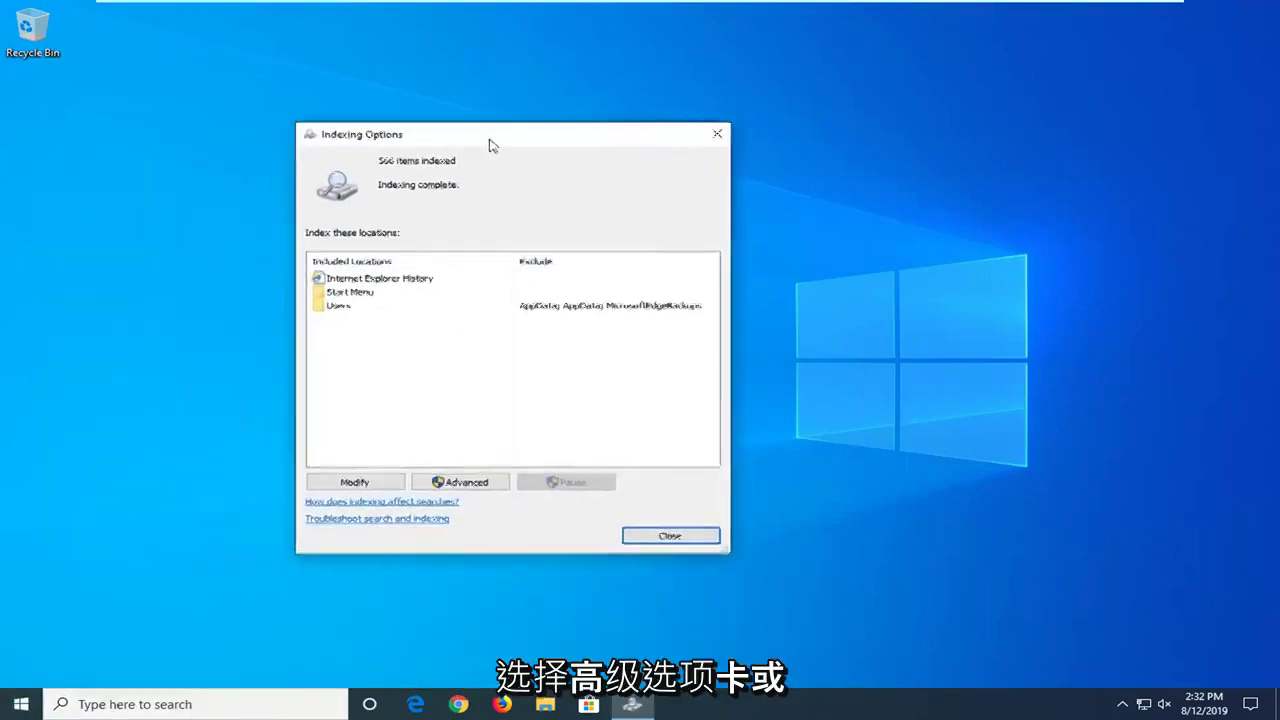
left_click(463, 484)
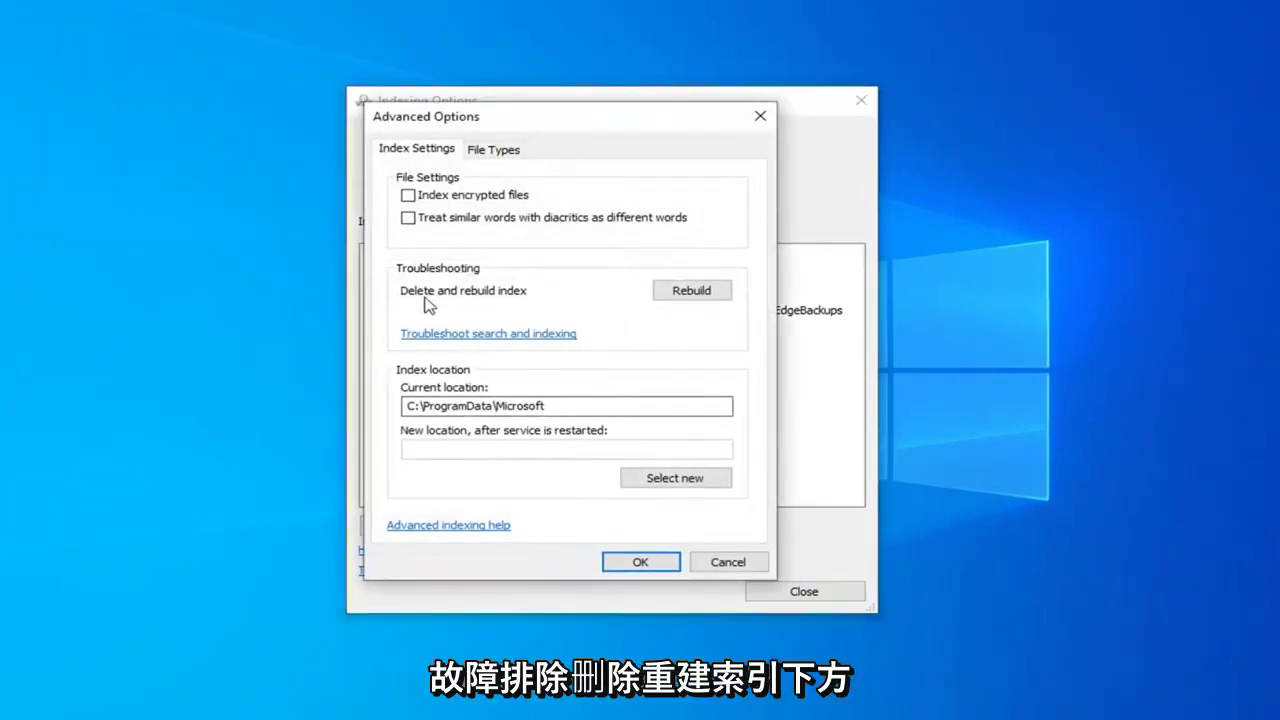
left_click(691, 294)
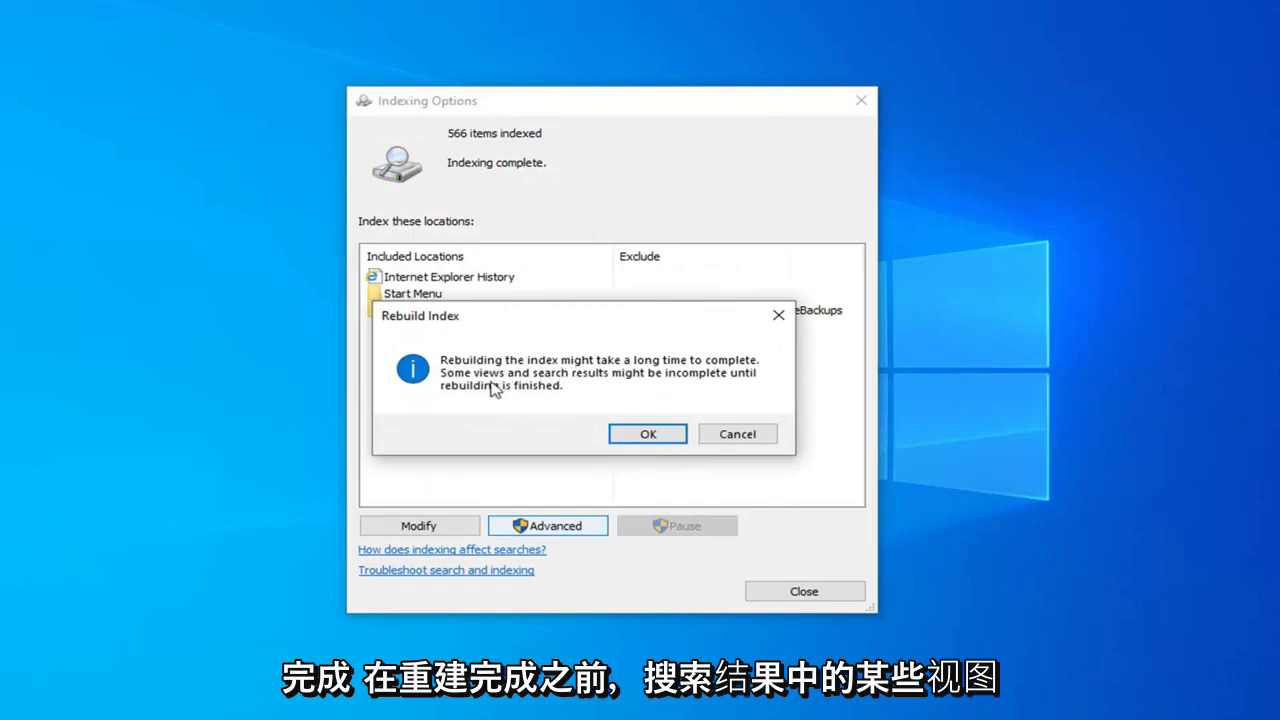
left_click(645, 435)
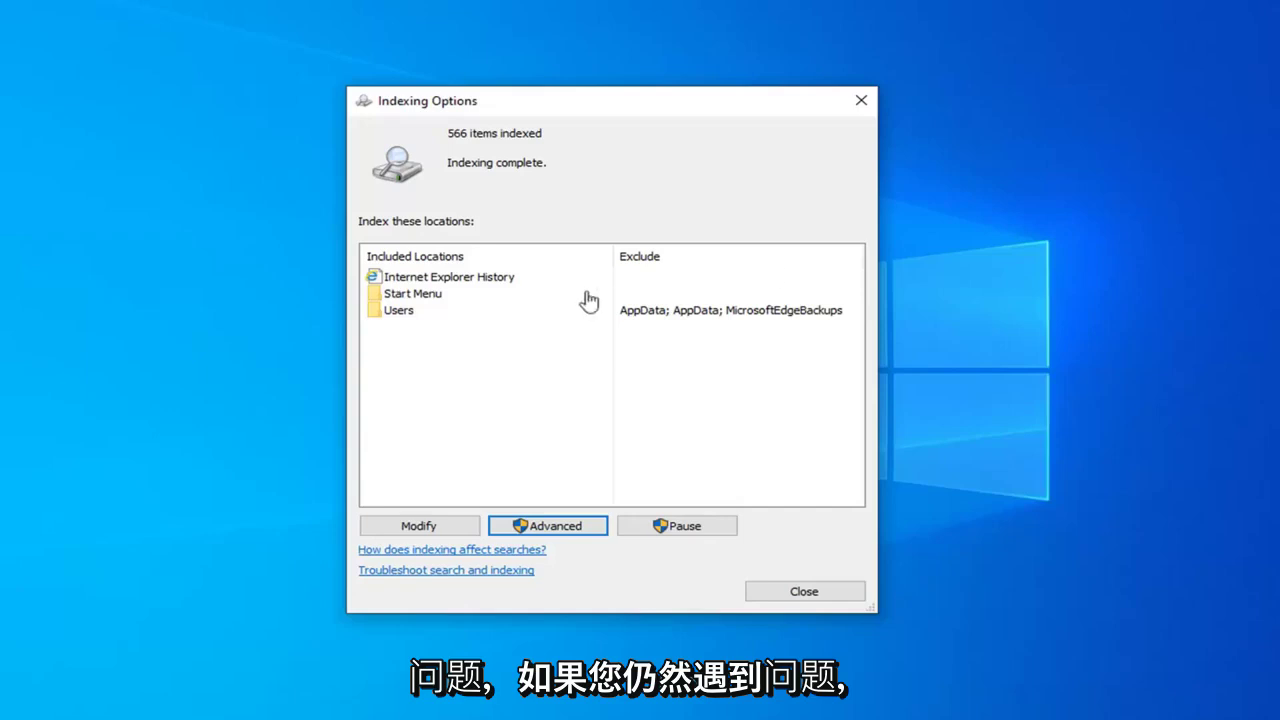
- Close Indexing Options and launch Registry Editor as administrator from a 'regedit' Start search
left_click(859, 110)
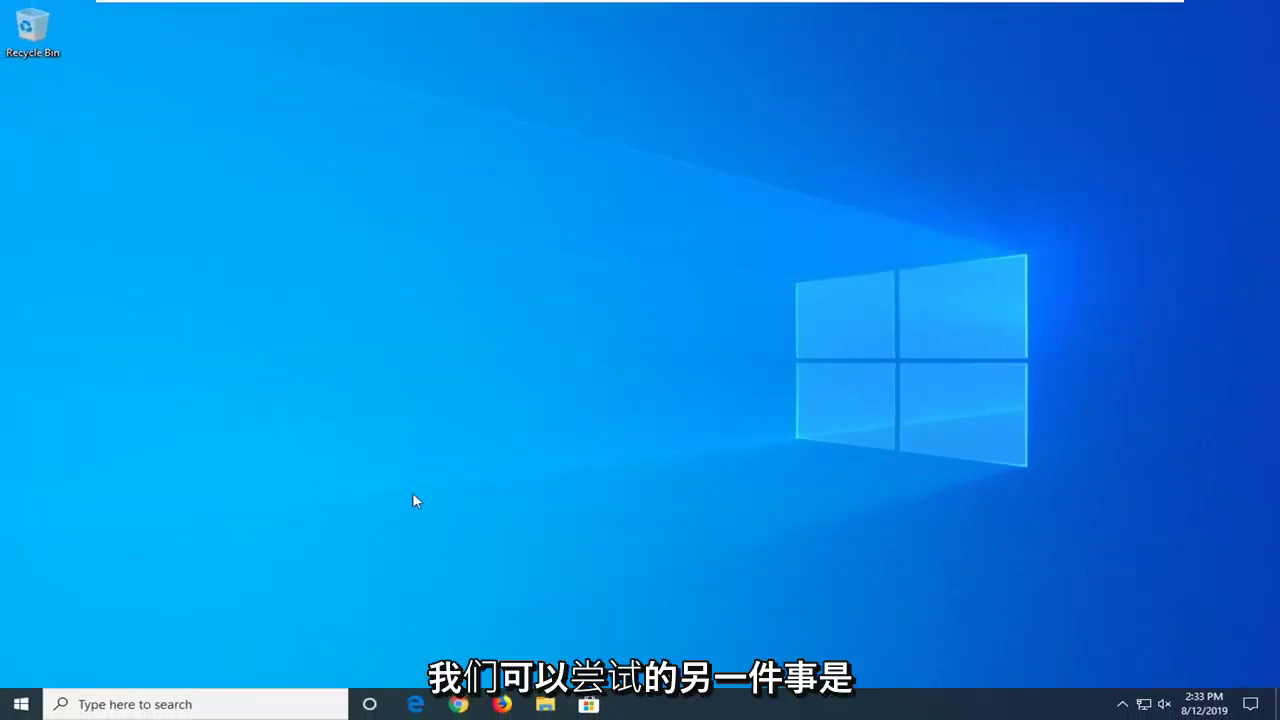
left_click(6, 711)
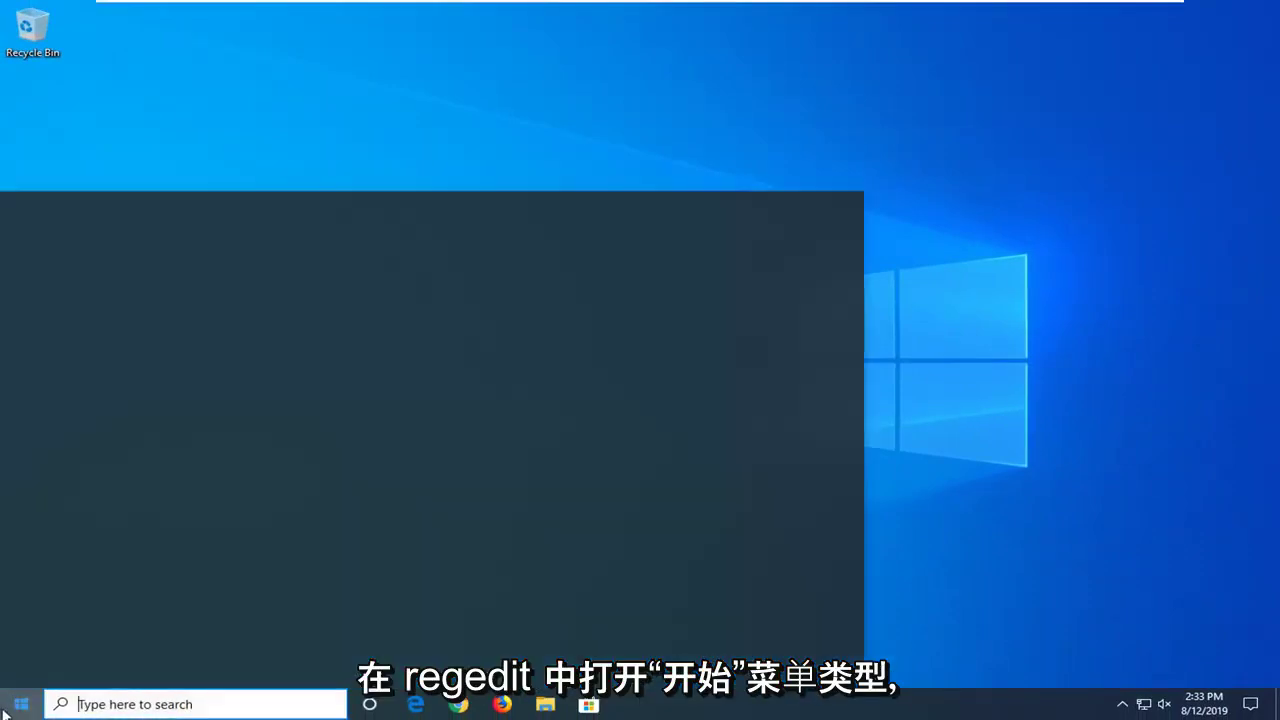
type("regedit")
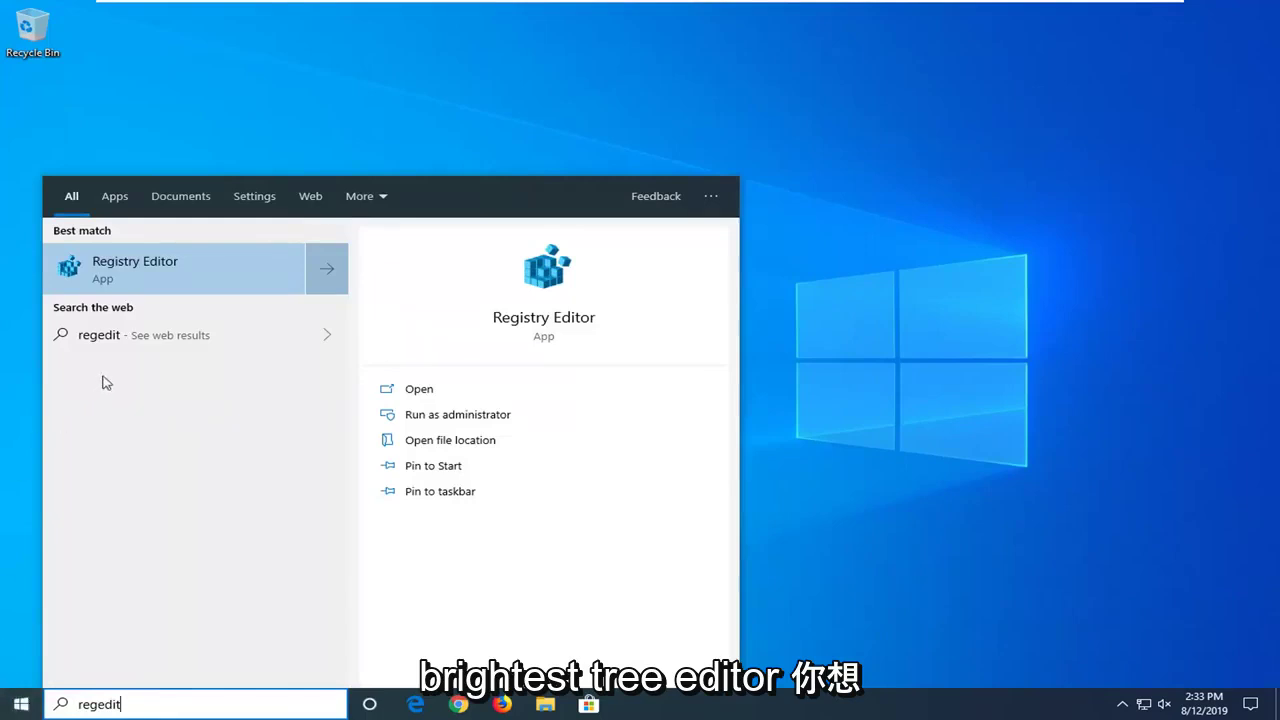
right_click(130, 283)
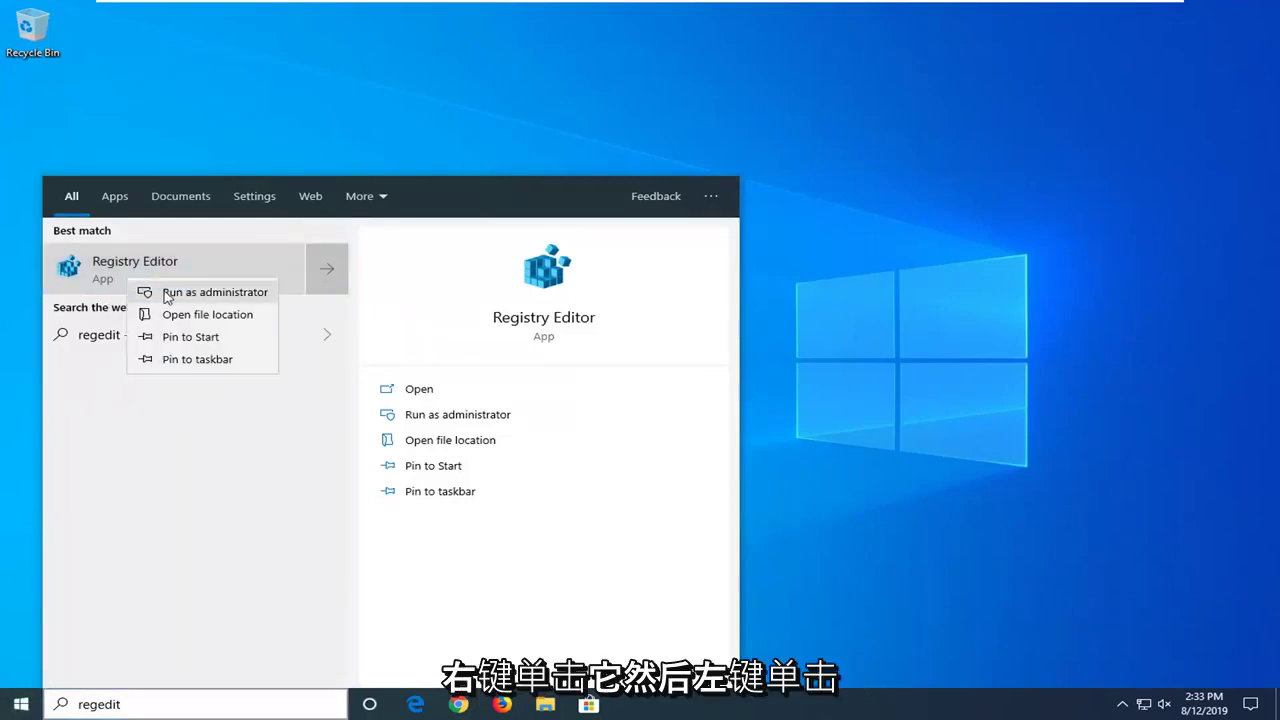
left_click(176, 292)
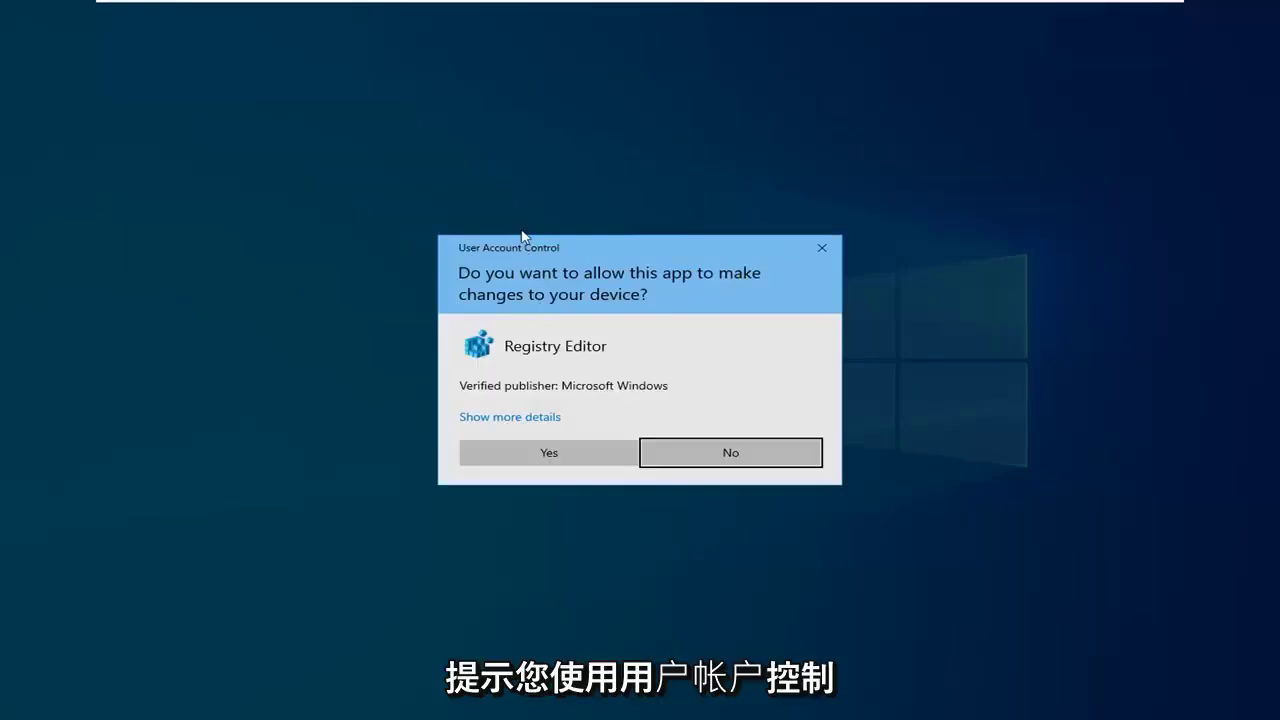
- Approve the UAC prompt, then open the registry Export dialog and cancel it
left_click(537, 455)
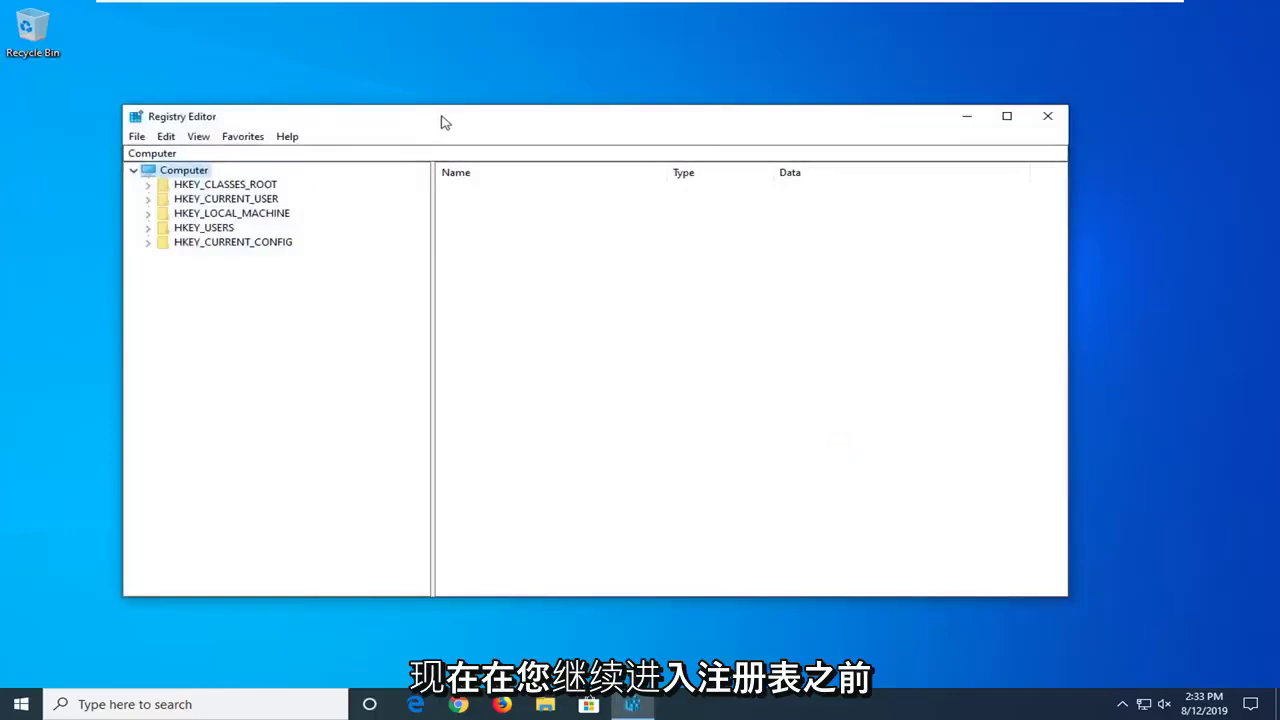
left_click_drag(445, 122, 462, 124)
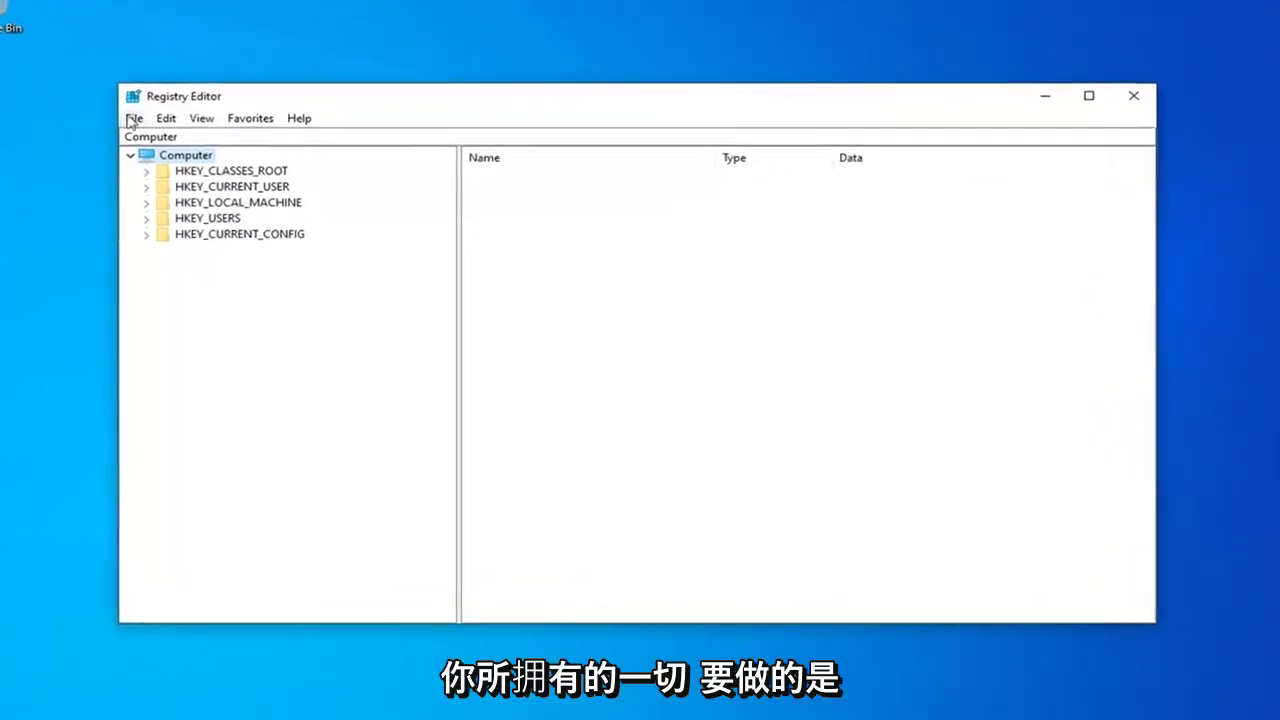
left_click(122, 115)
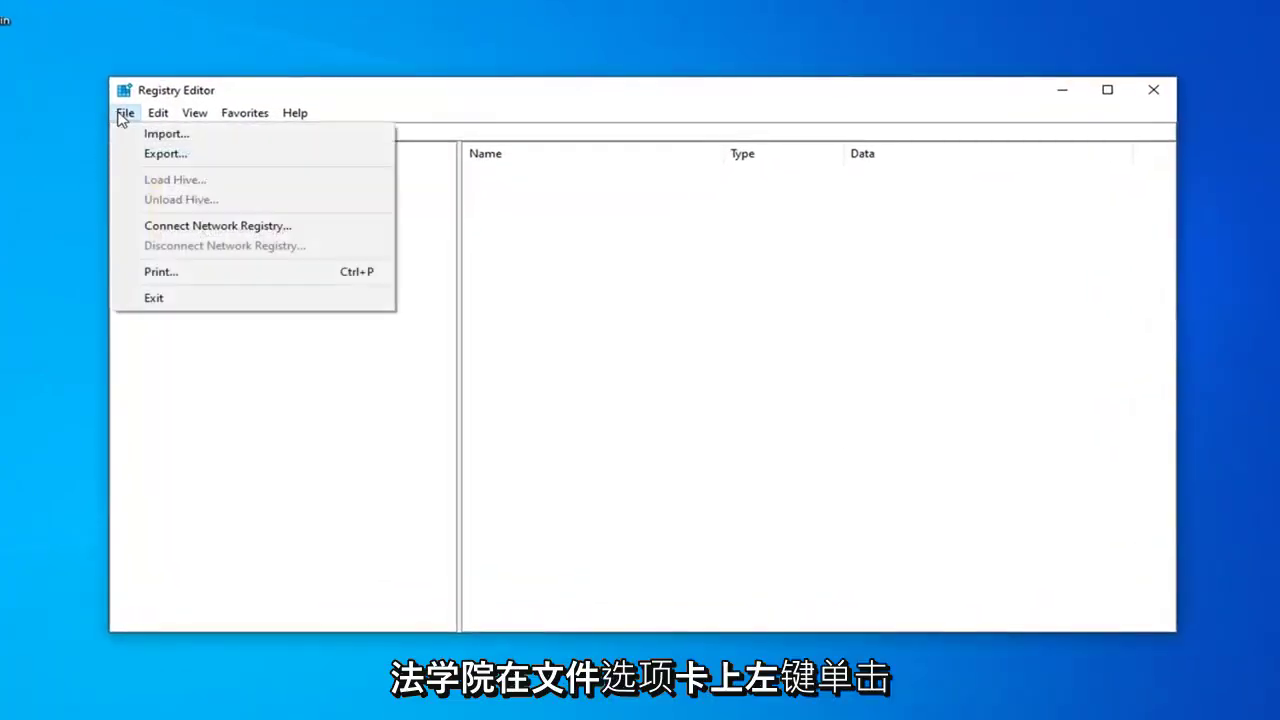
left_click(152, 156)
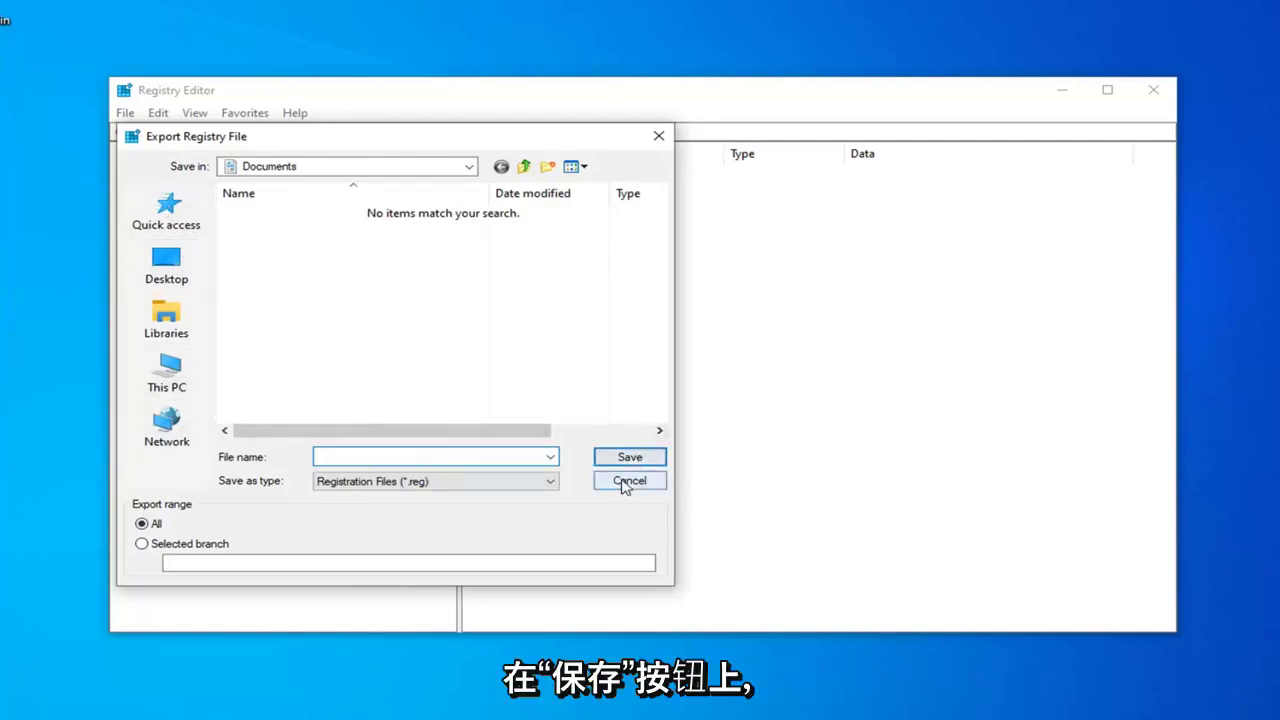
left_click(623, 480)
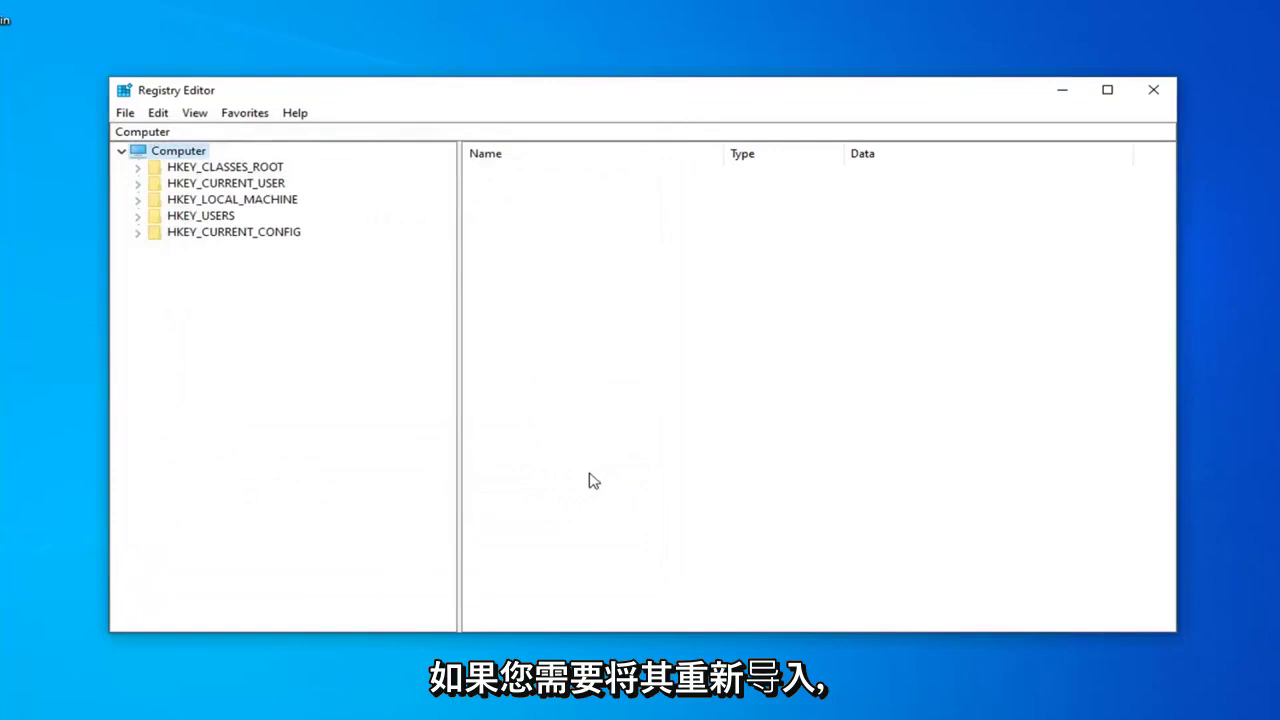
- Open the registry Import dialog and cancel it without importing anything
left_click(121, 114)
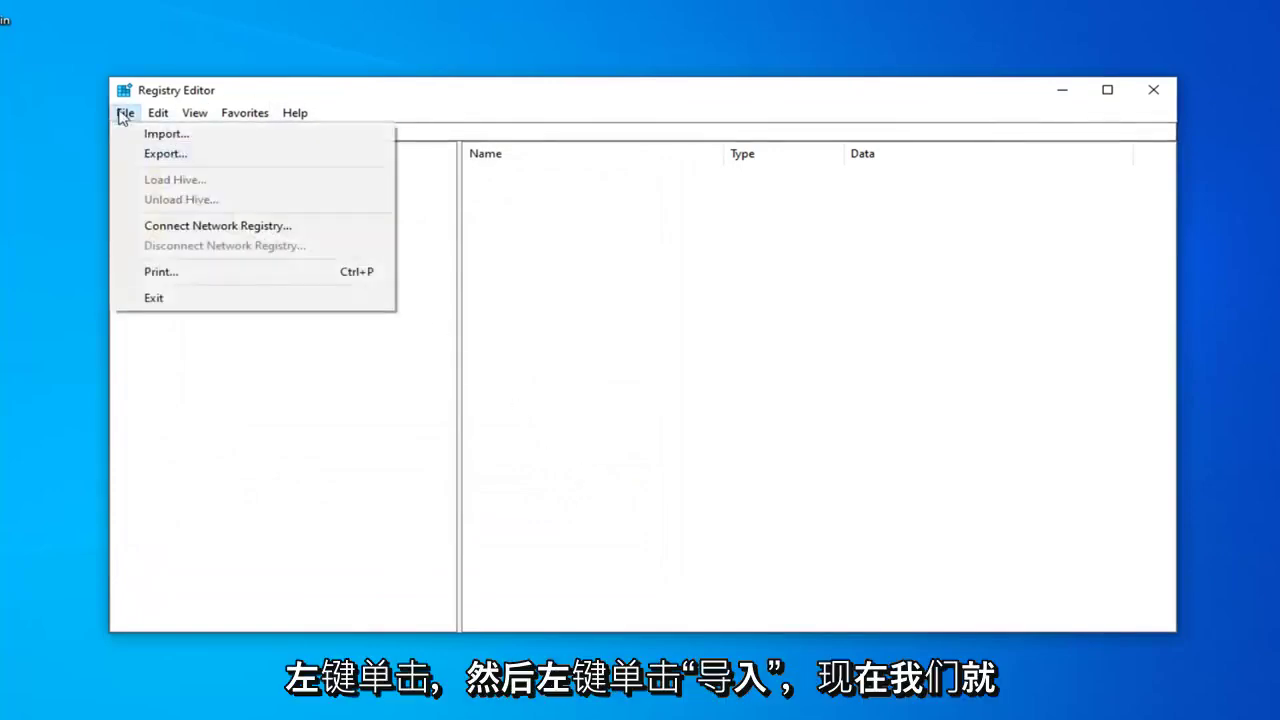
left_click(160, 134)
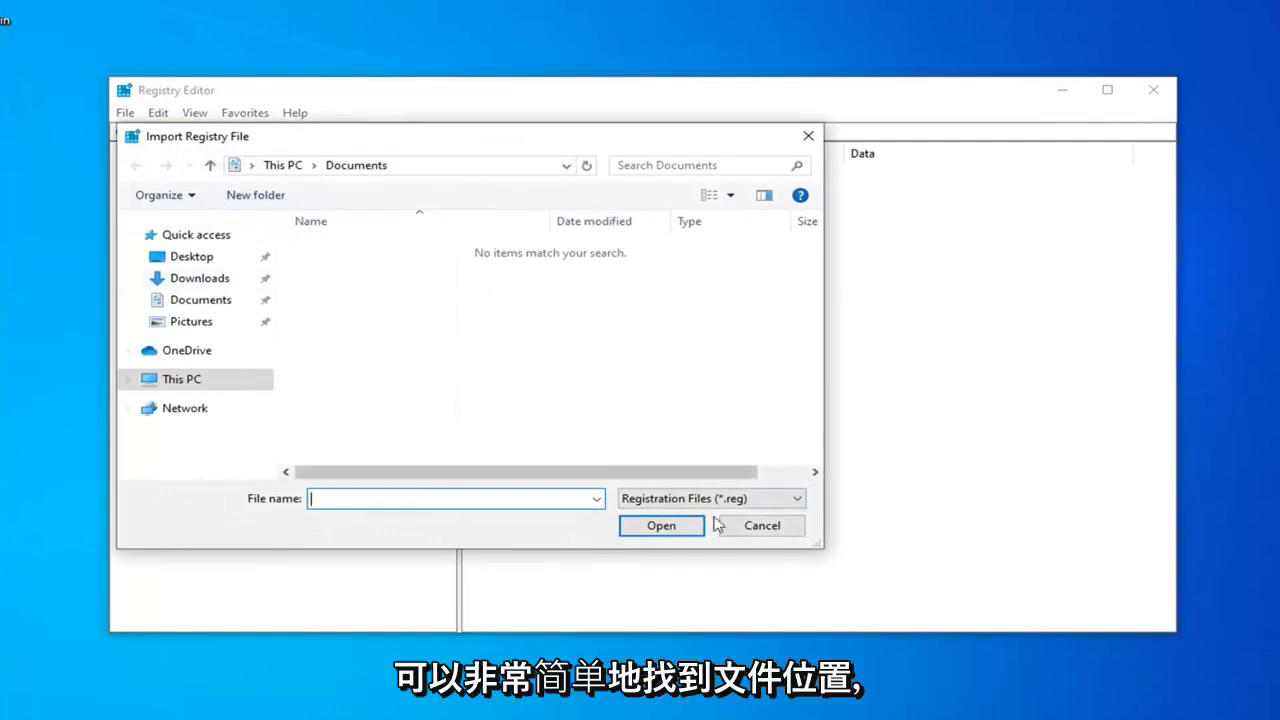
left_click(760, 526)
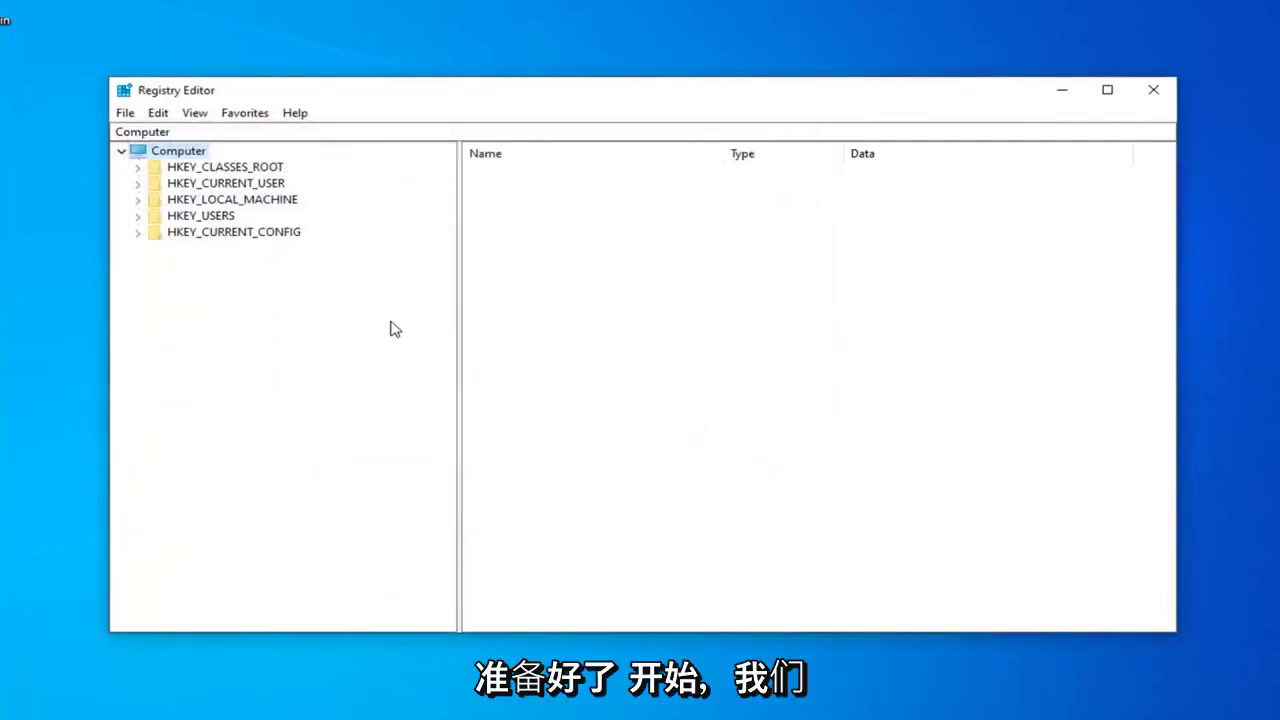
- Expand HKEY_CURRENT_USER, SOFTWARE and Classes in the key tree
left_click(232, 186)
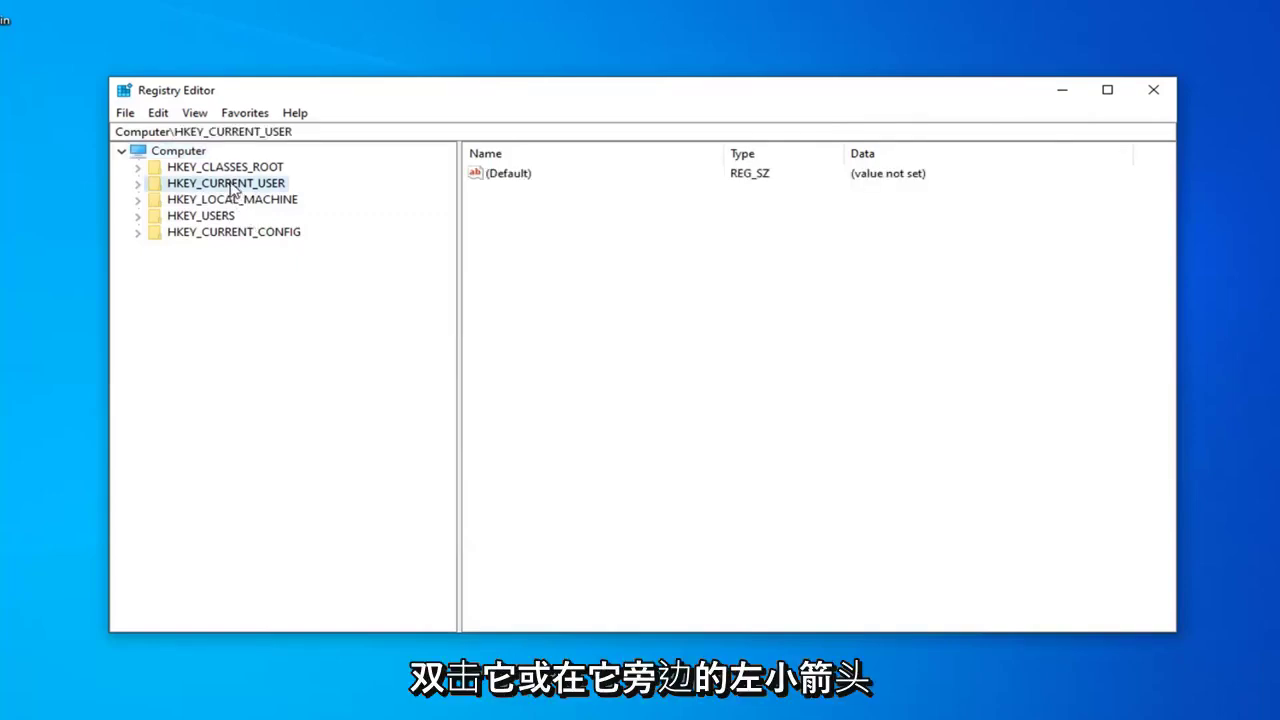
double_click(230, 186)
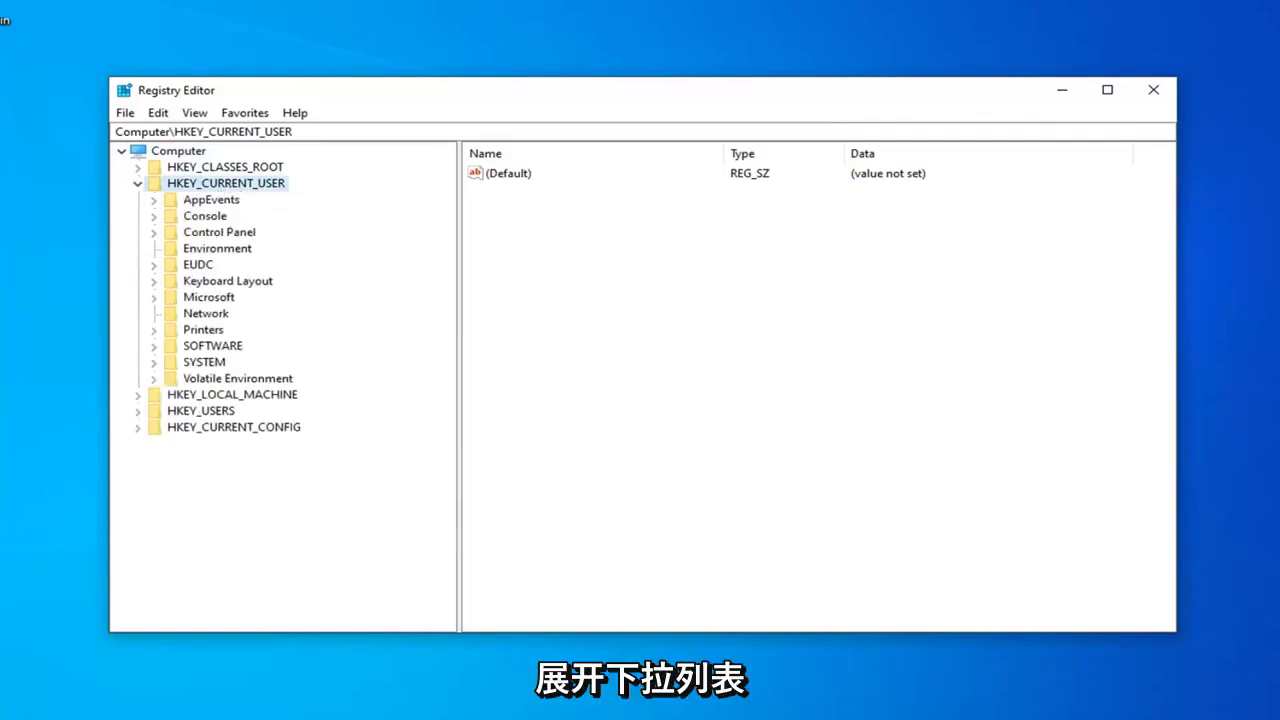
double_click(203, 346)
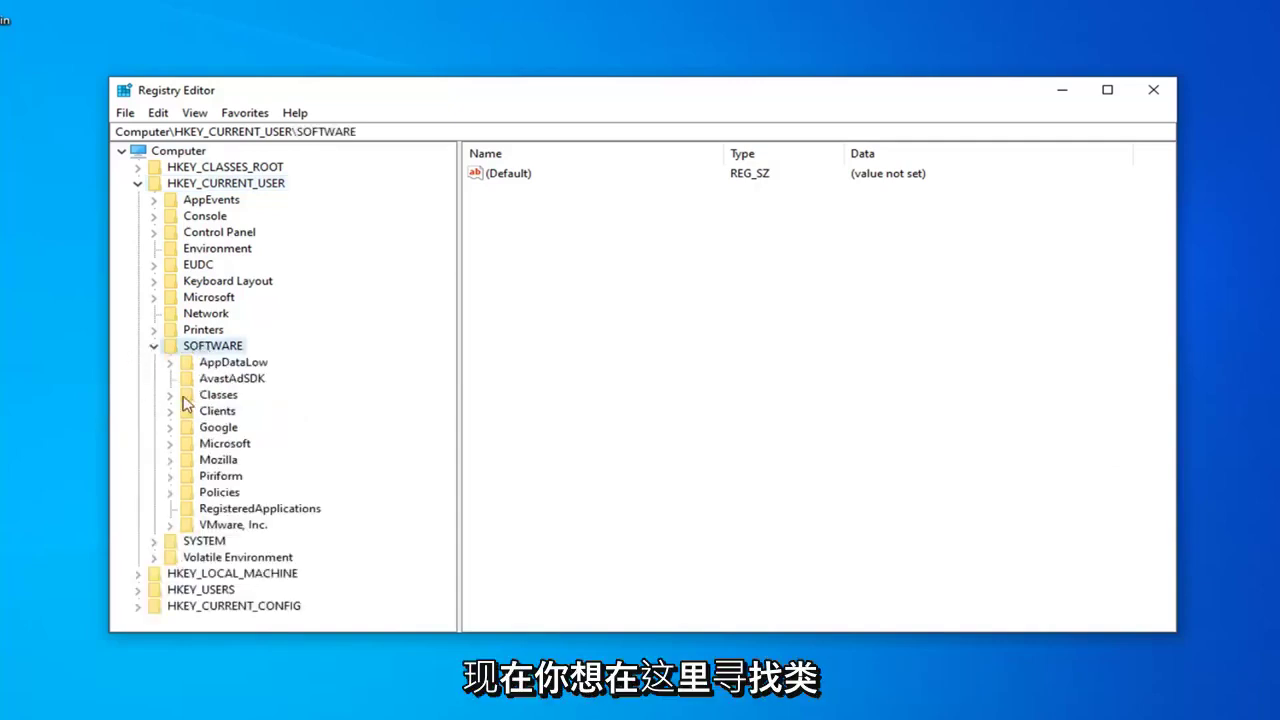
left_click(228, 398)
left_click(171, 397)
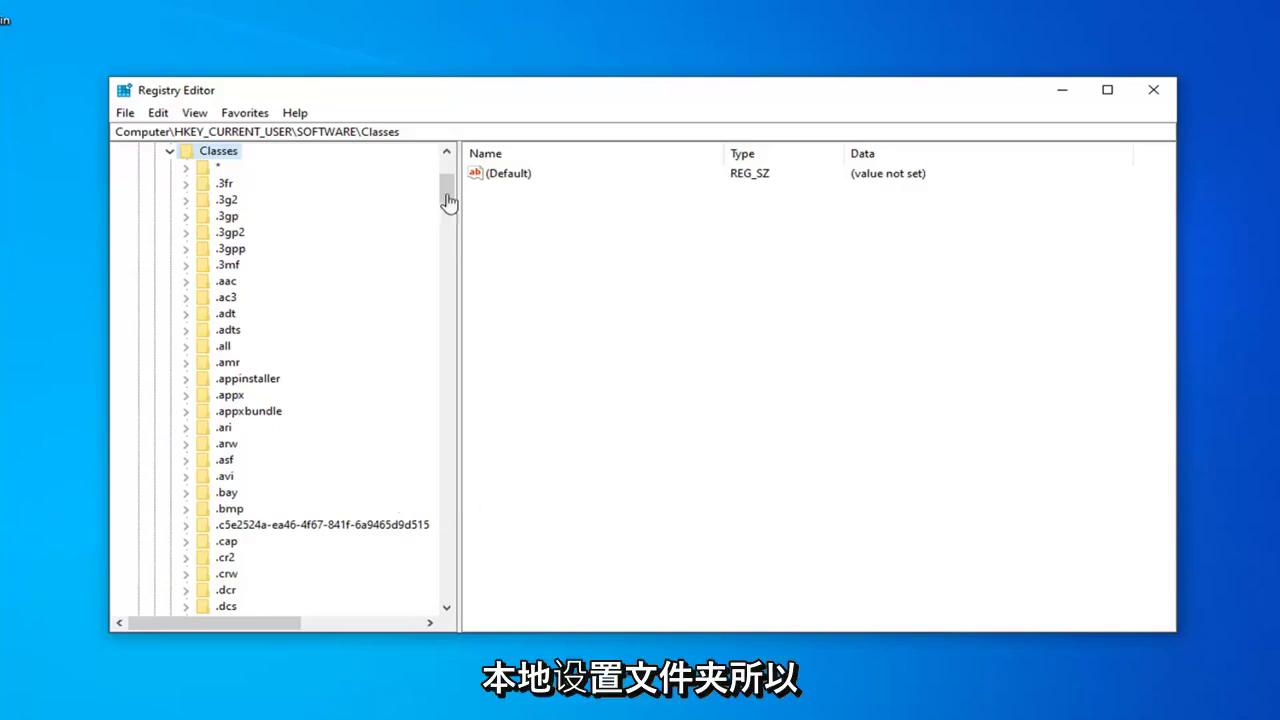
scroll(370, 368, "down", 4)
scroll(370, 368, "down", 20)
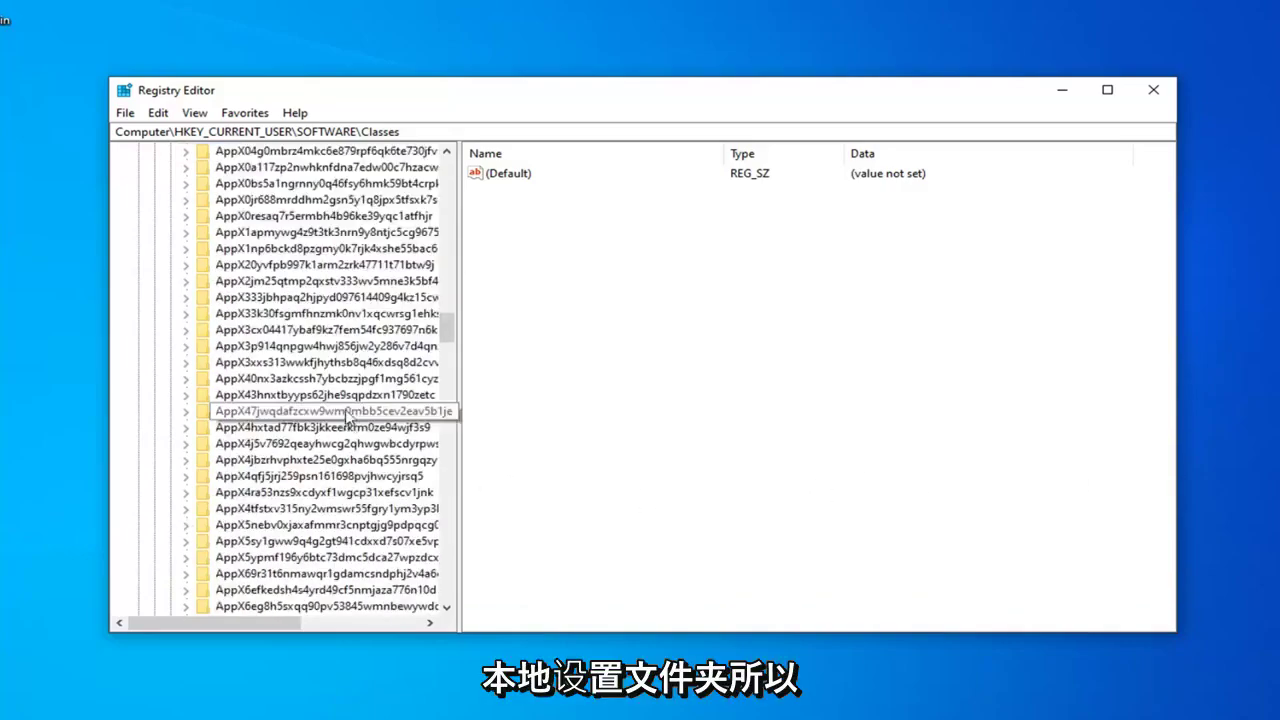
scroll(349, 422, "down", 20)
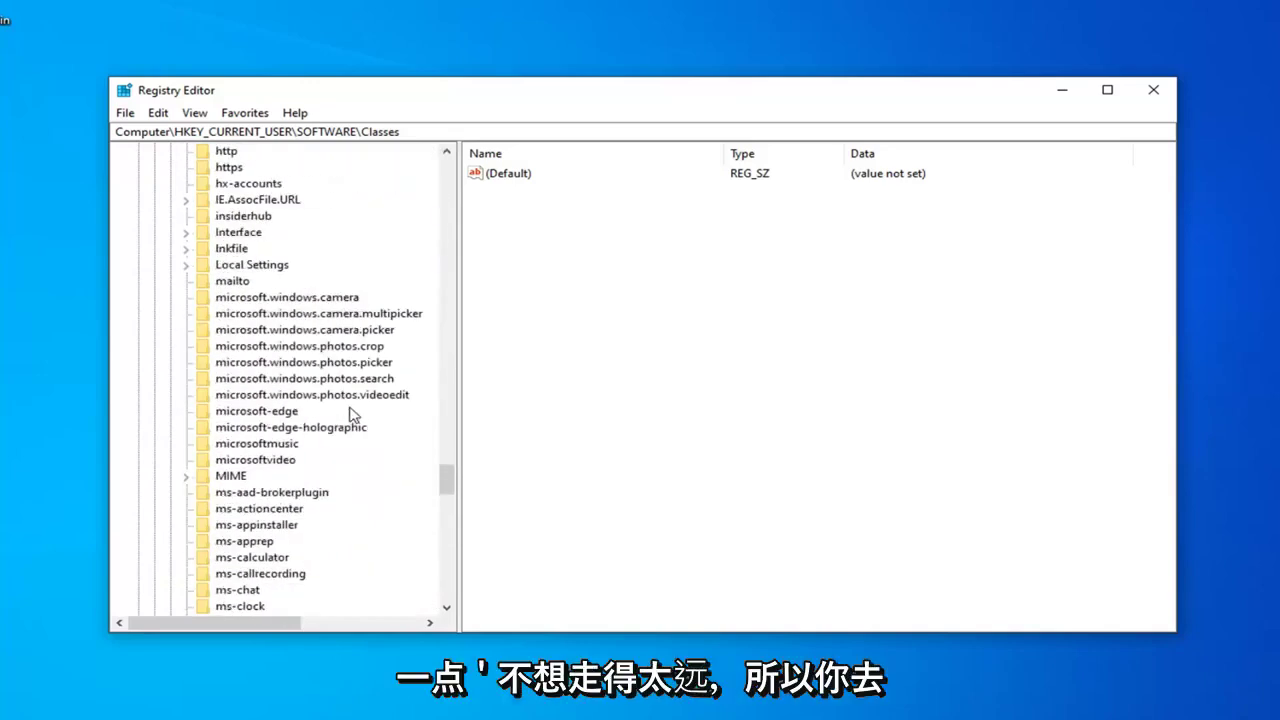
- Expand Local Settings > Software > Microsoft > Windows and select the Shell key
left_click(262, 266)
scroll(256, 402, "up", 3)
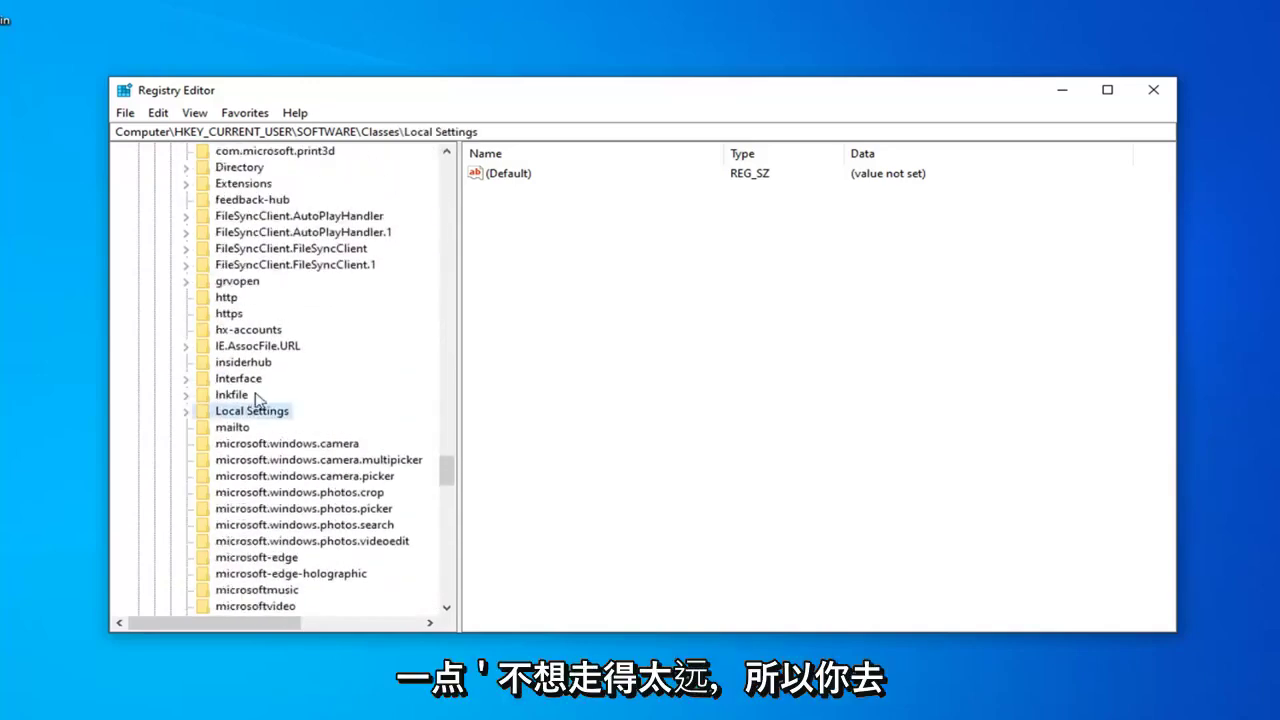
left_click(185, 411)
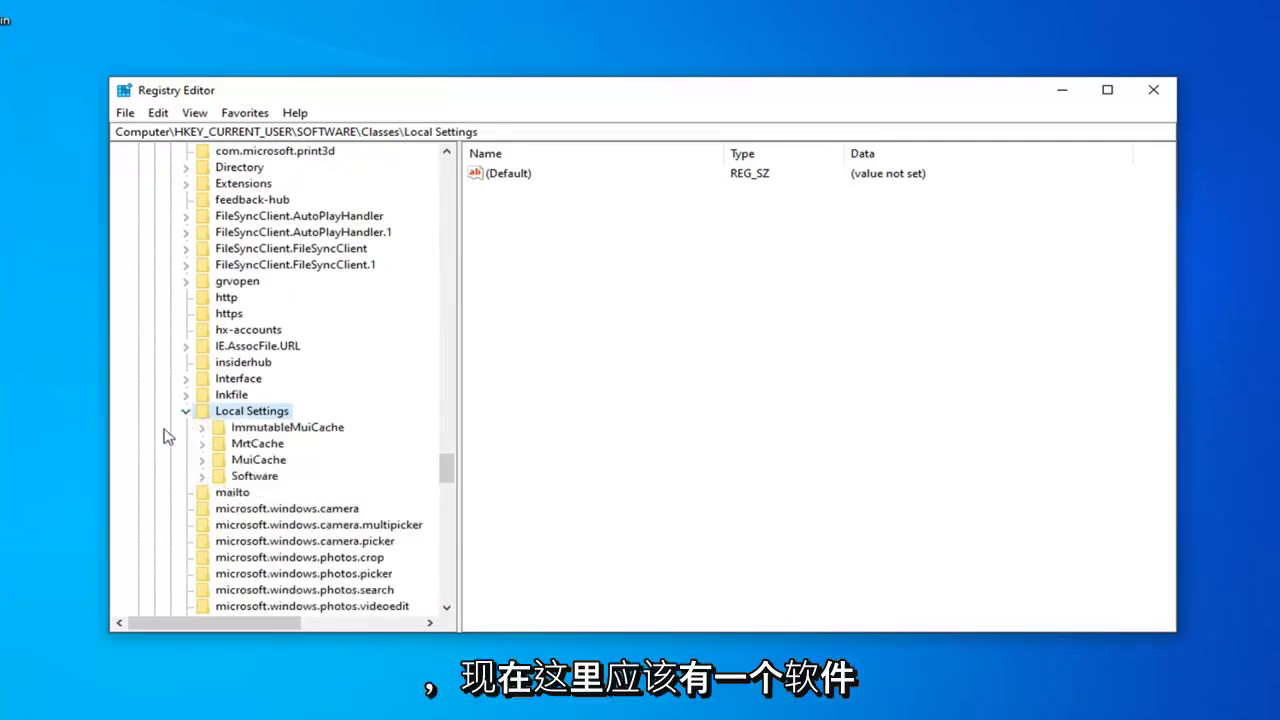
left_click(232, 478)
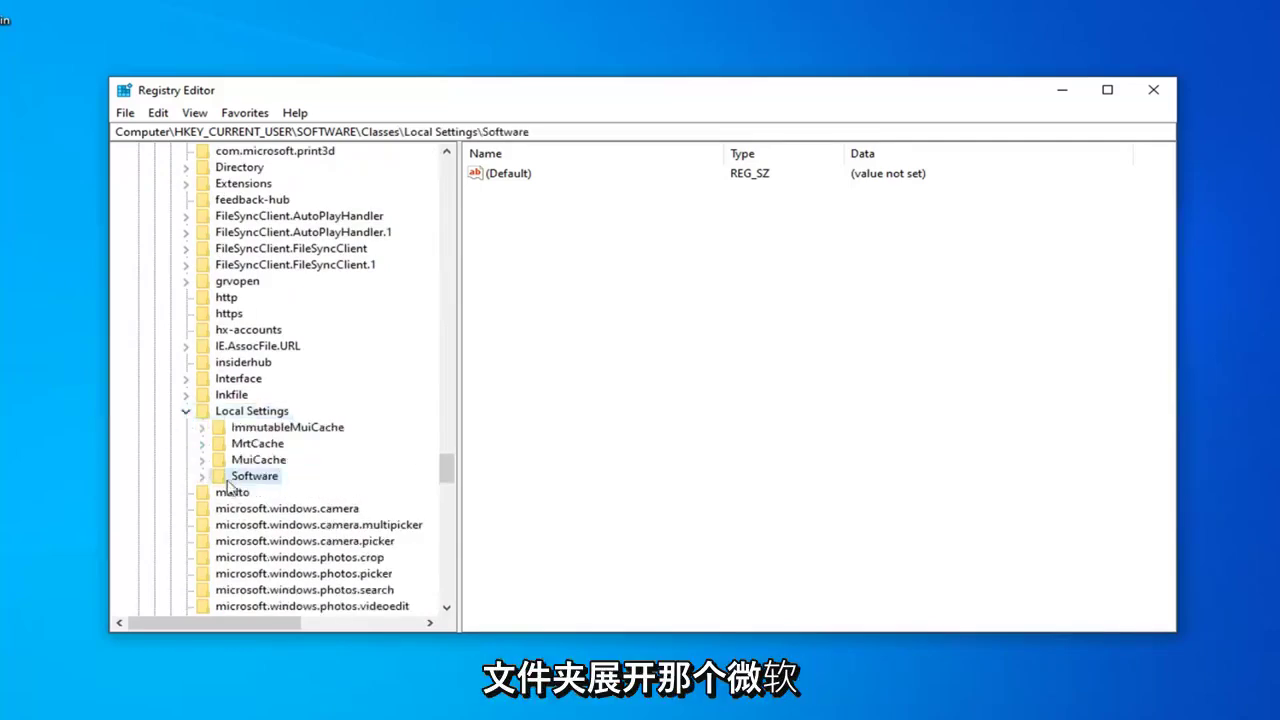
left_click(203, 476)
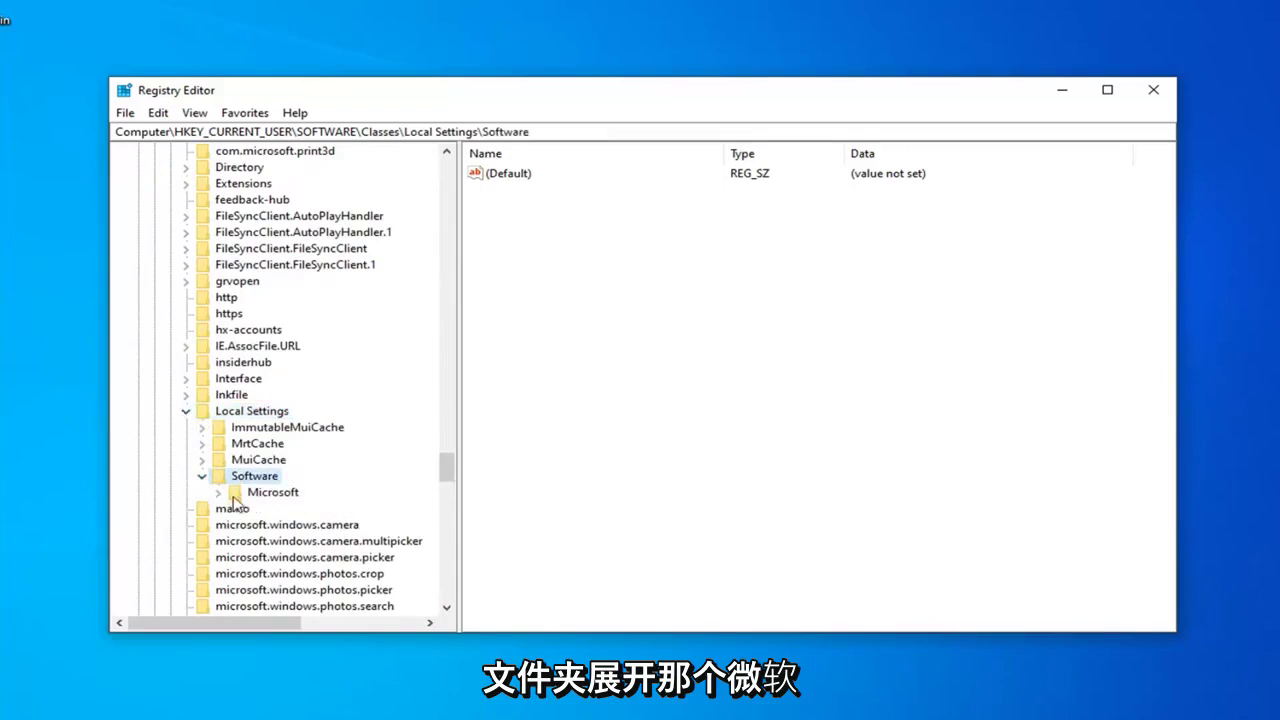
left_click(217, 493)
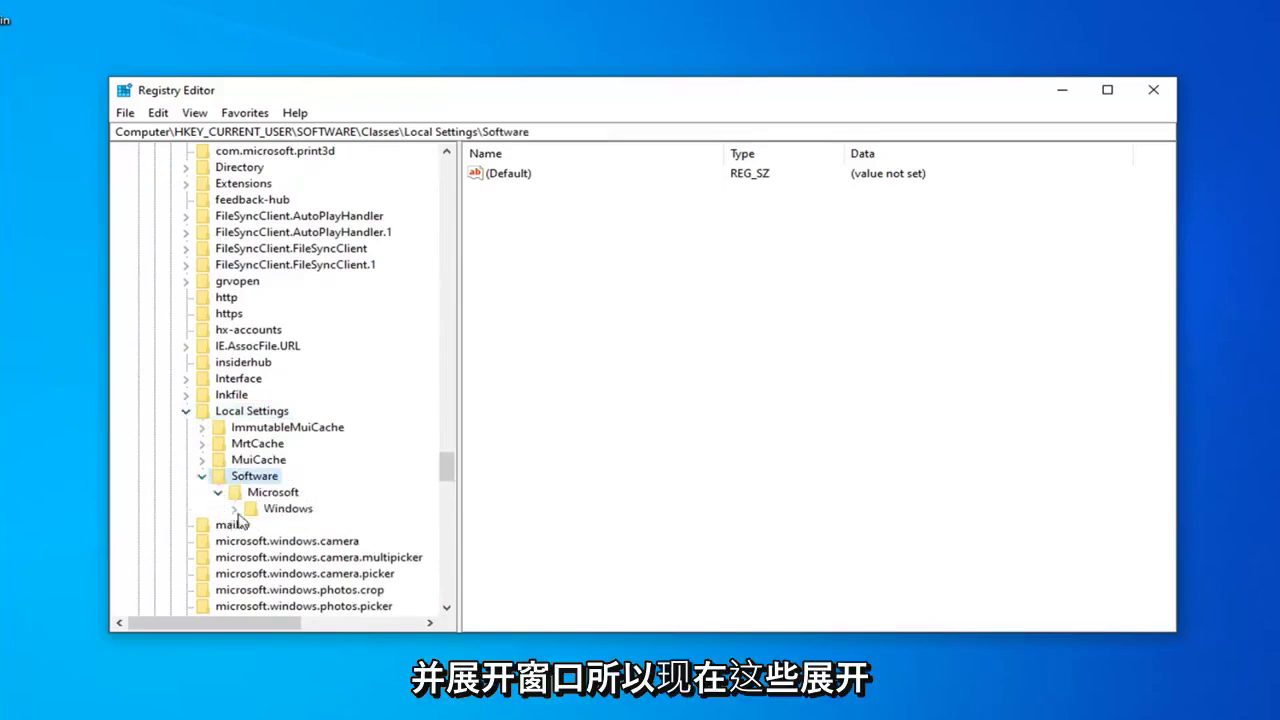
left_click(234, 509)
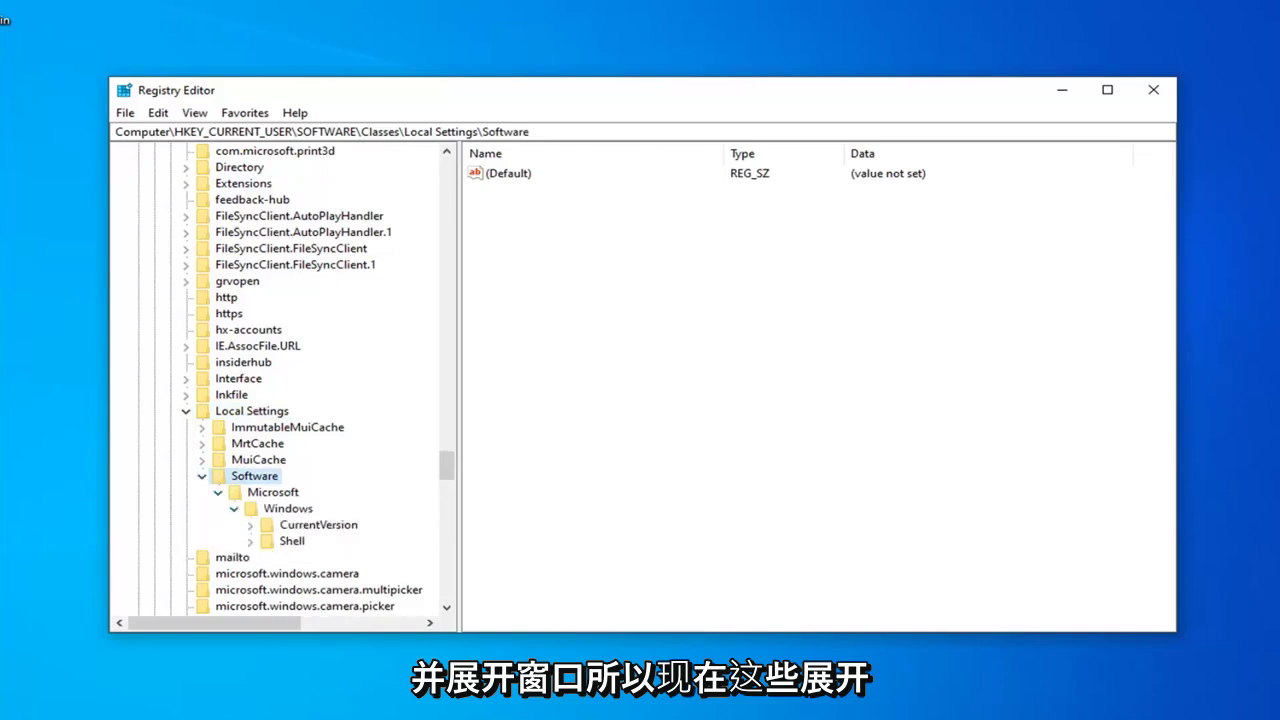
left_click(292, 541)
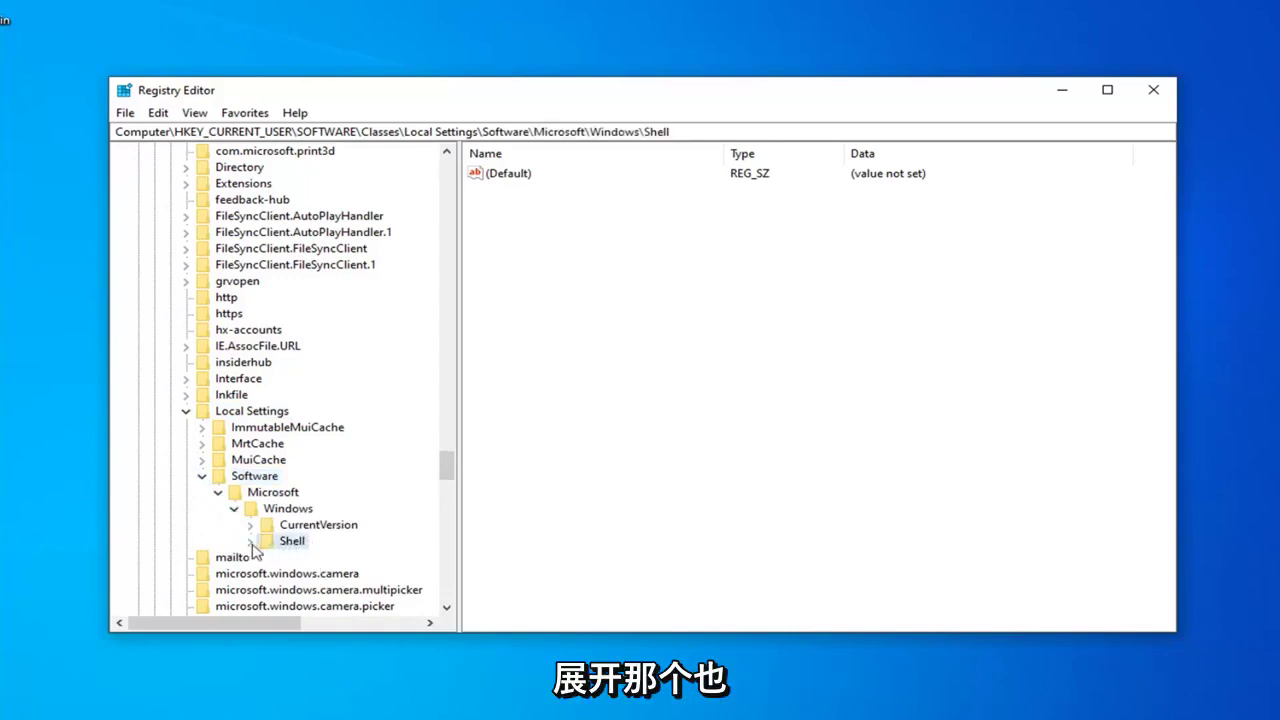
- Expand the Shell key to list BagMRU, Bags and MuiCache beneath it
left_click(250, 541)
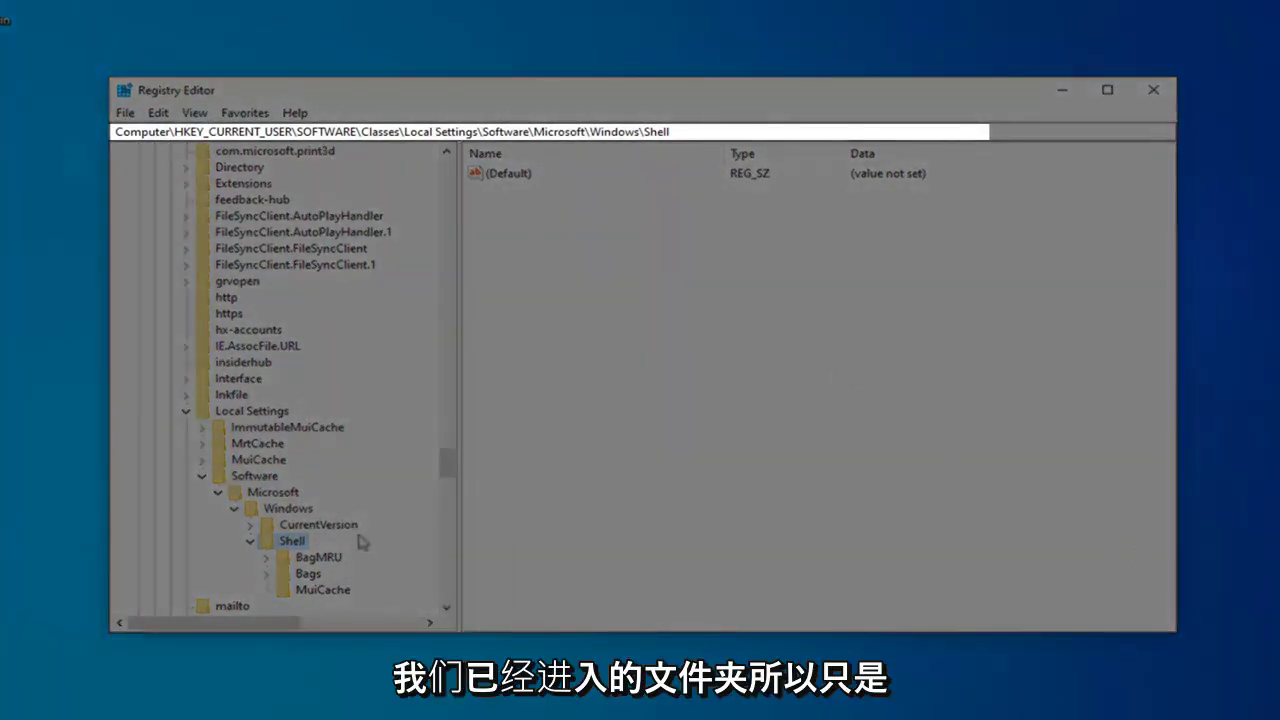
left_click_drag(448, 470, 449, 481)
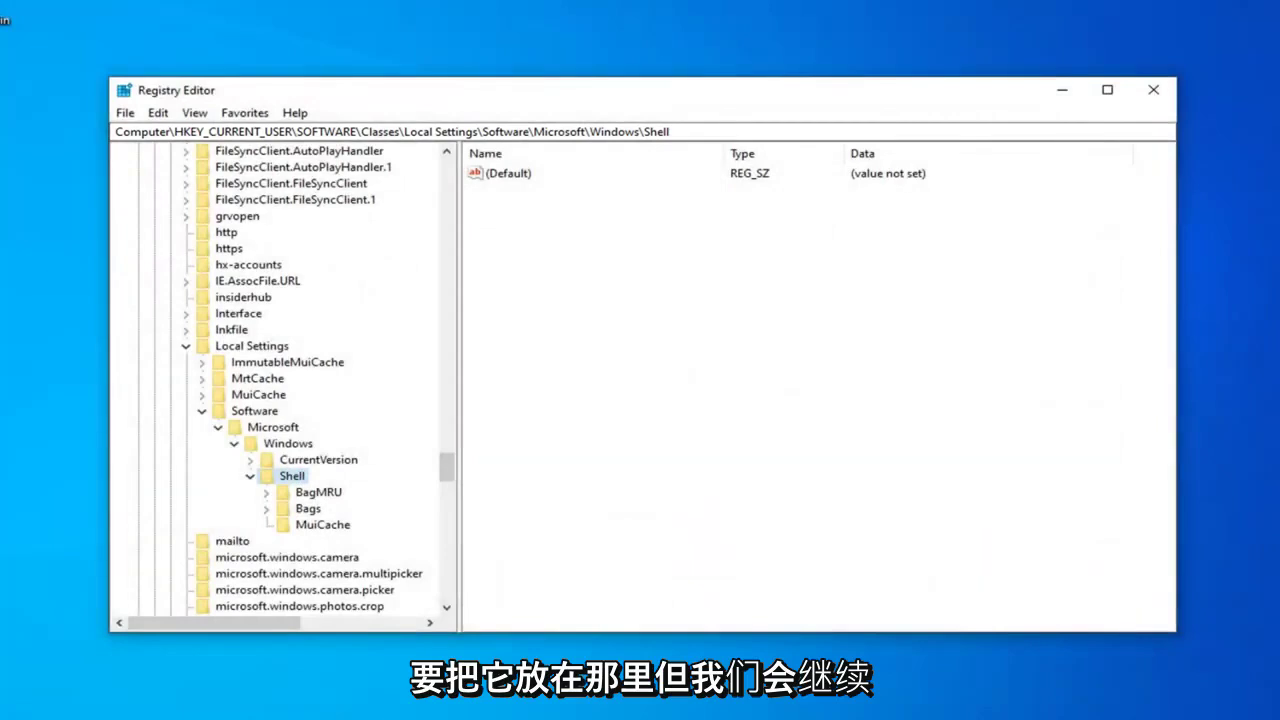
- Delete the BagMRU key and its subkeys, confirming the key deletion
left_click(318, 492)
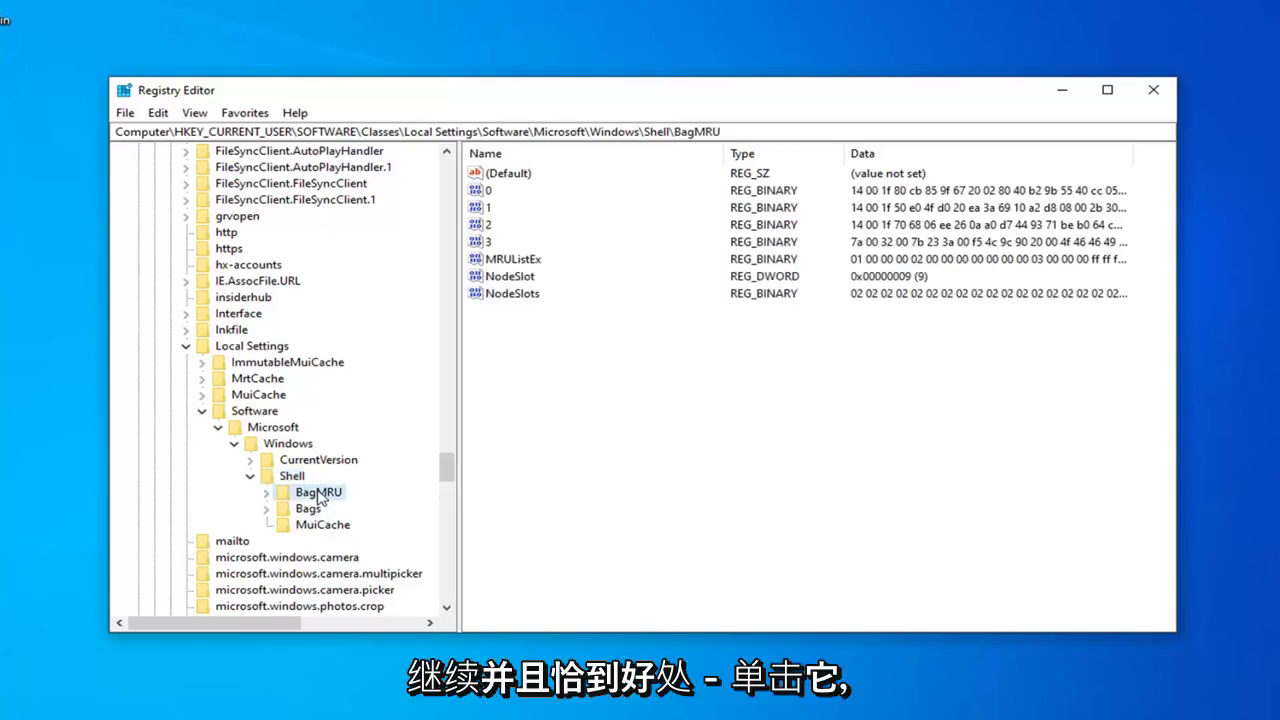
right_click(320, 497)
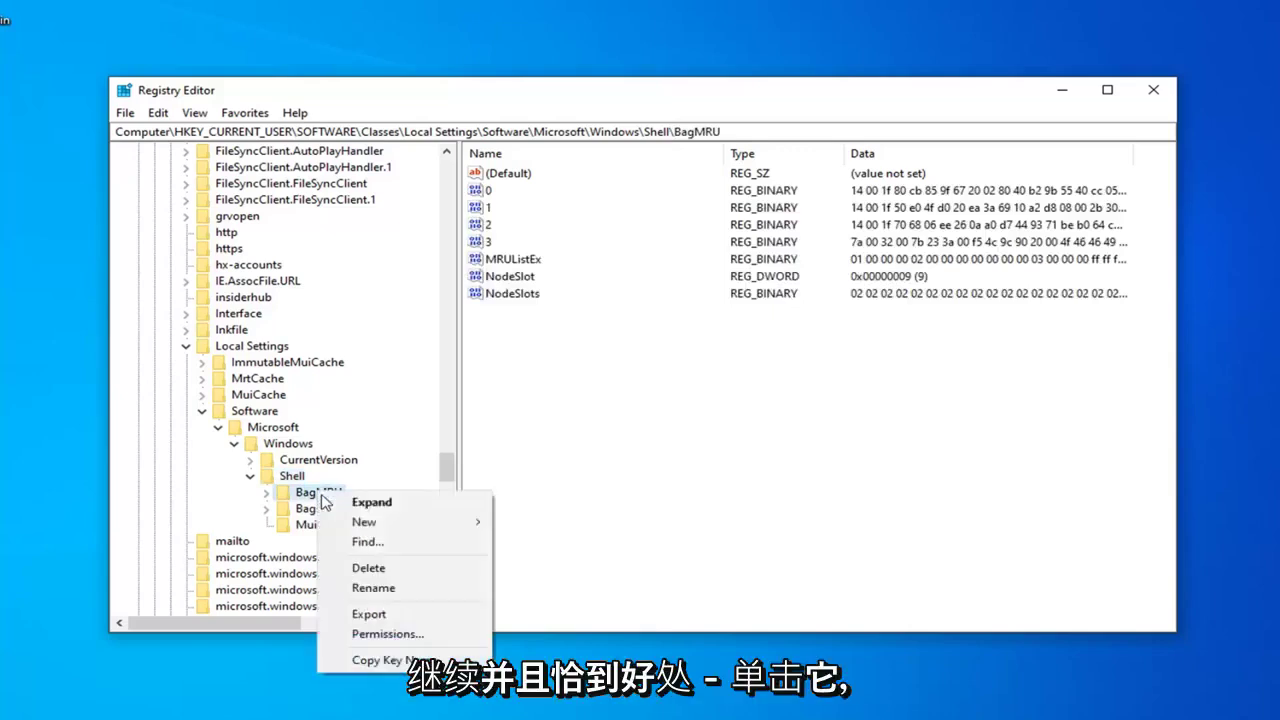
left_click(368, 568)
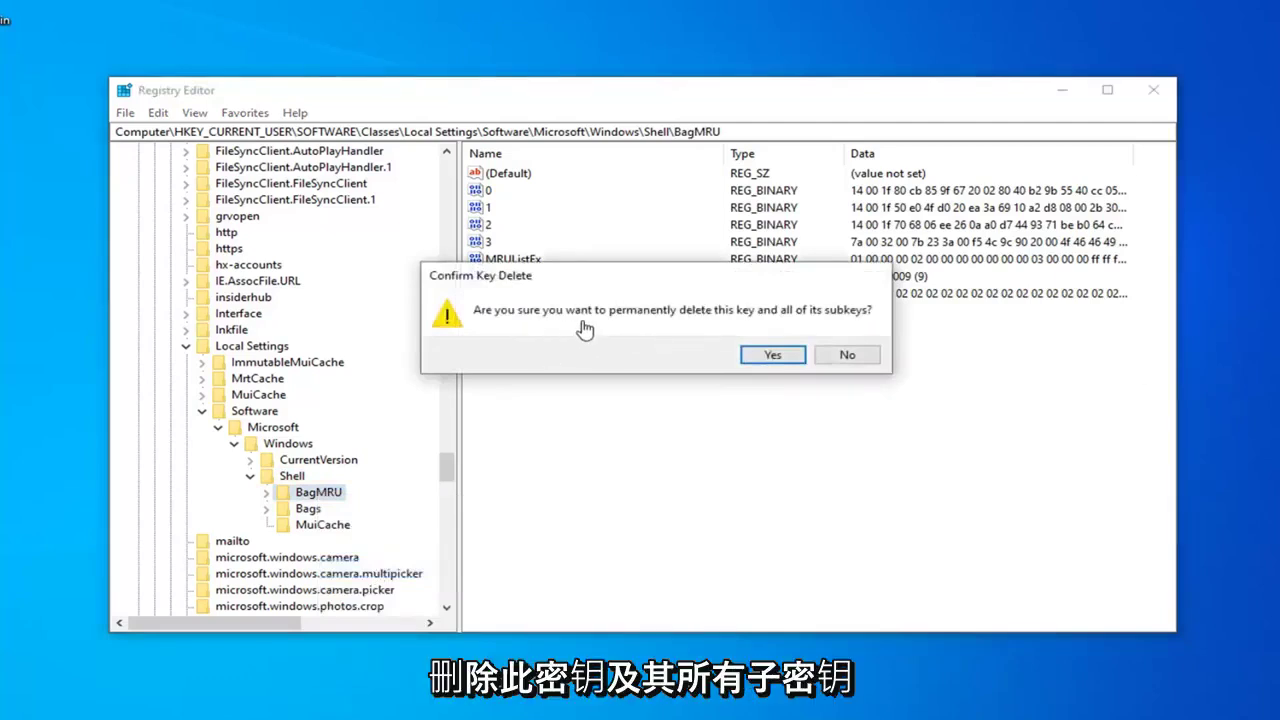
left_click(777, 358)
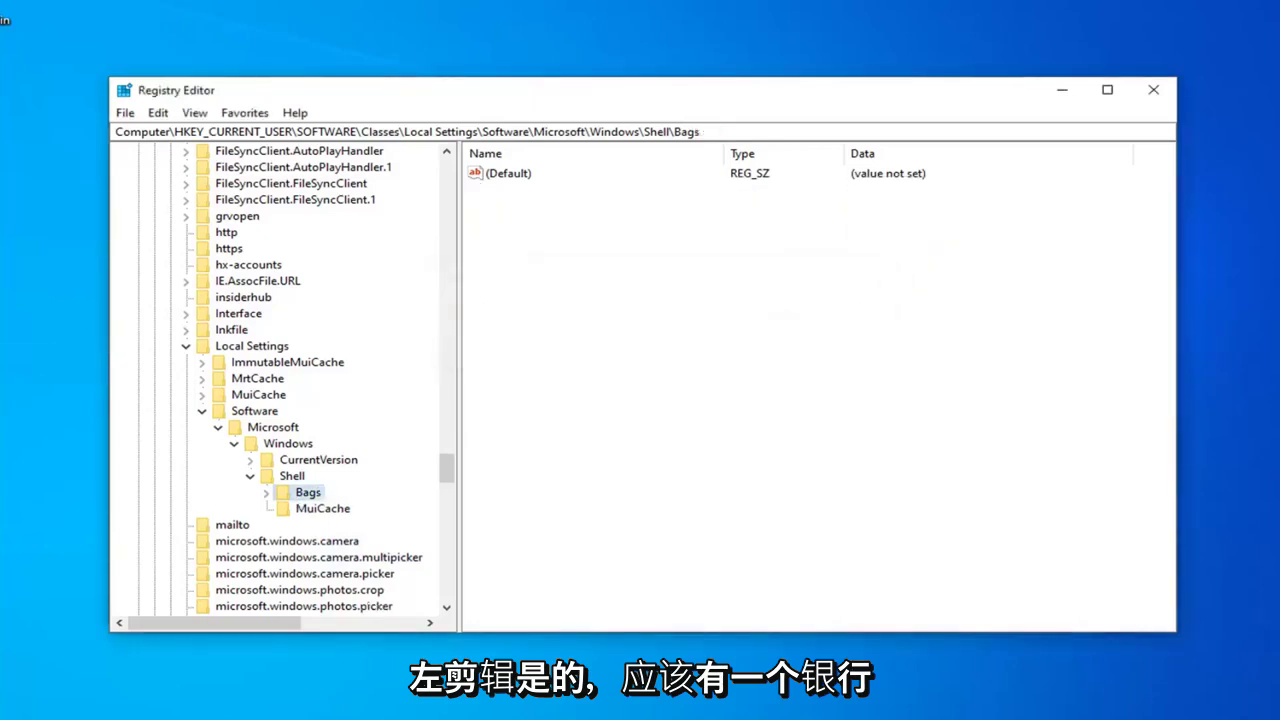
- Delete the Bags key and its subkeys, confirming the key deletion
right_click(310, 497)
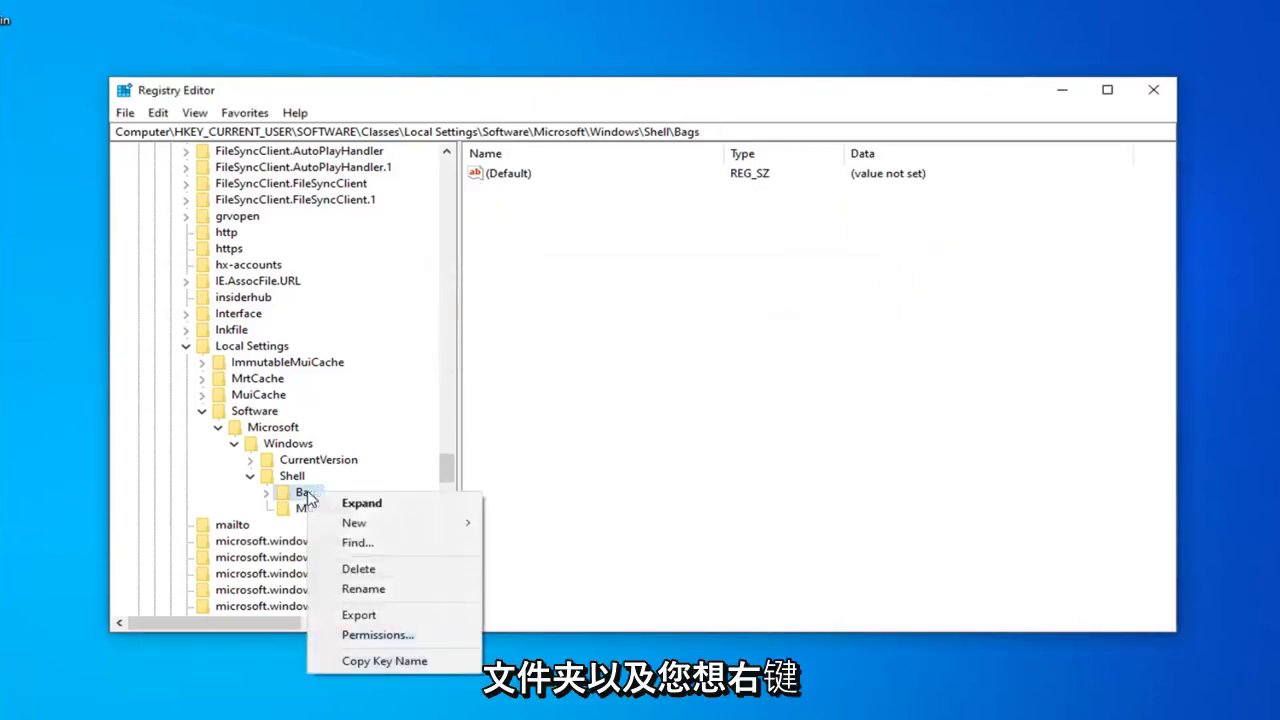
left_click(365, 572)
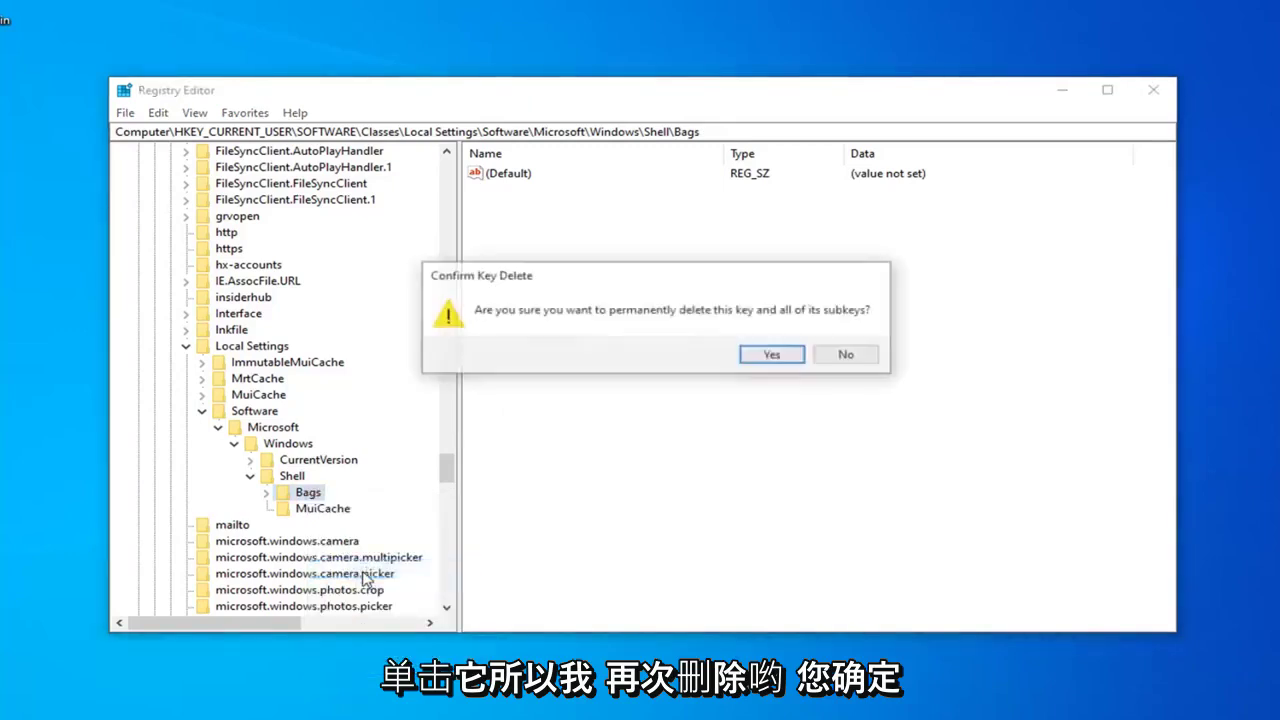
left_click(788, 362)
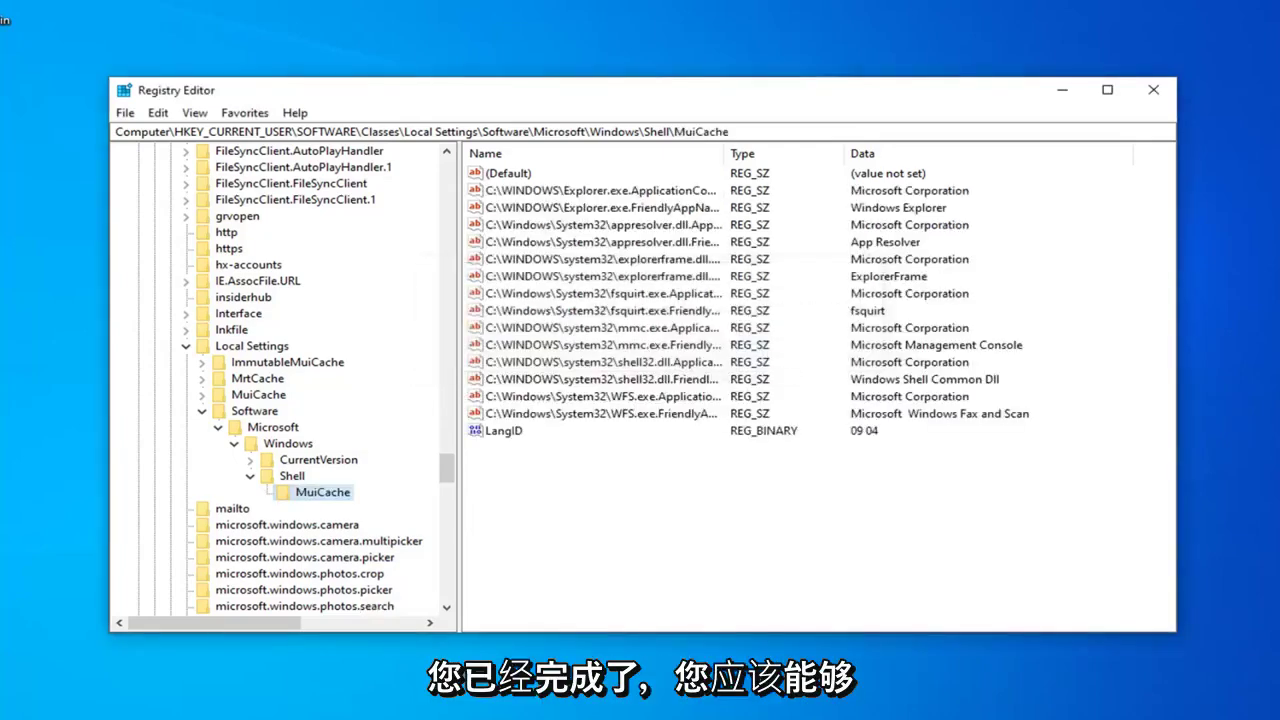
- Collapse the Shell, Windows, Microsoft, Software and Local Settings keys
left_click(250, 476)
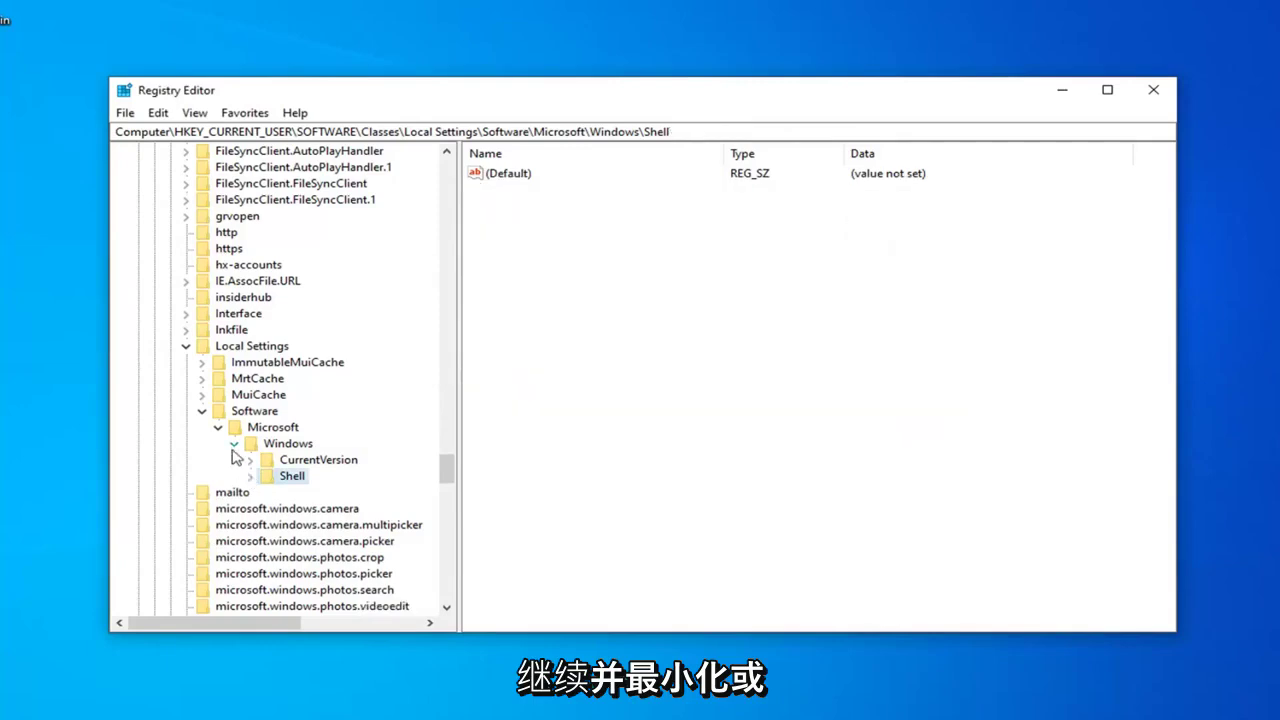
left_click(234, 443)
left_click(218, 427)
left_click(202, 411)
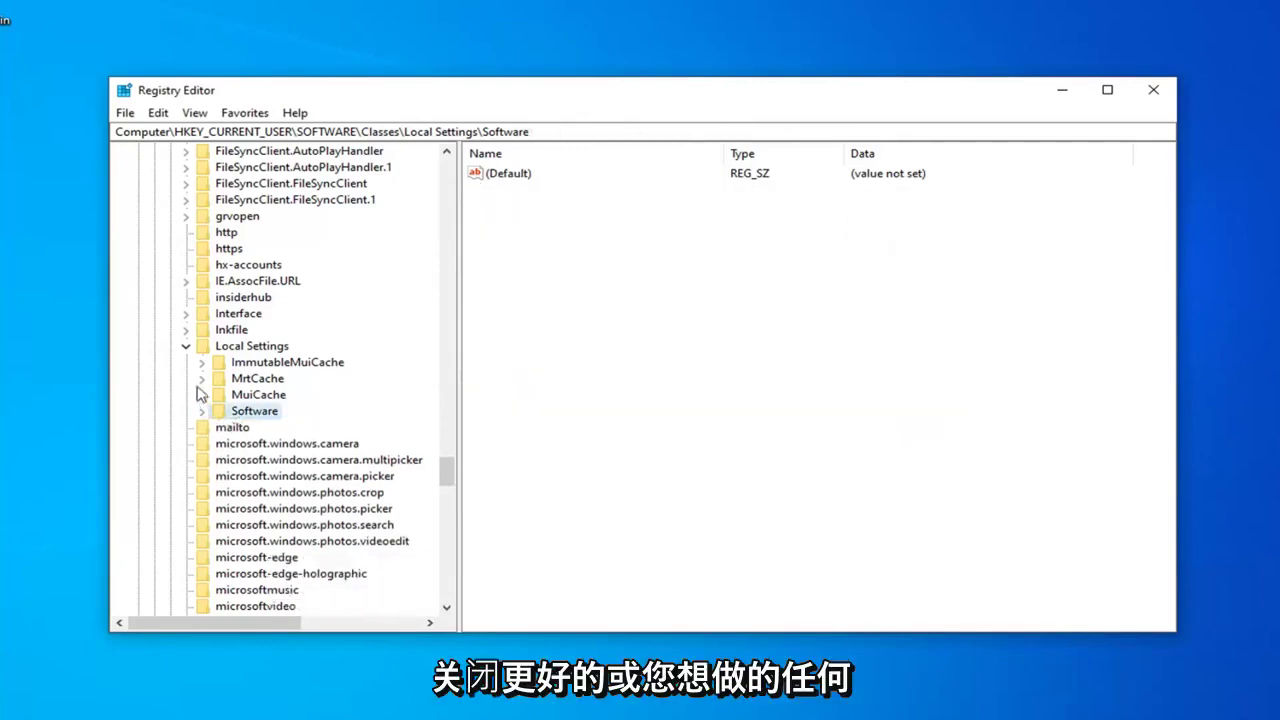
left_click(186, 346)
- Collapse Classes, SOFTWARE and HKEY_CURRENT_USER, then close Registry Editor
scroll(420, 416, "up", 15)
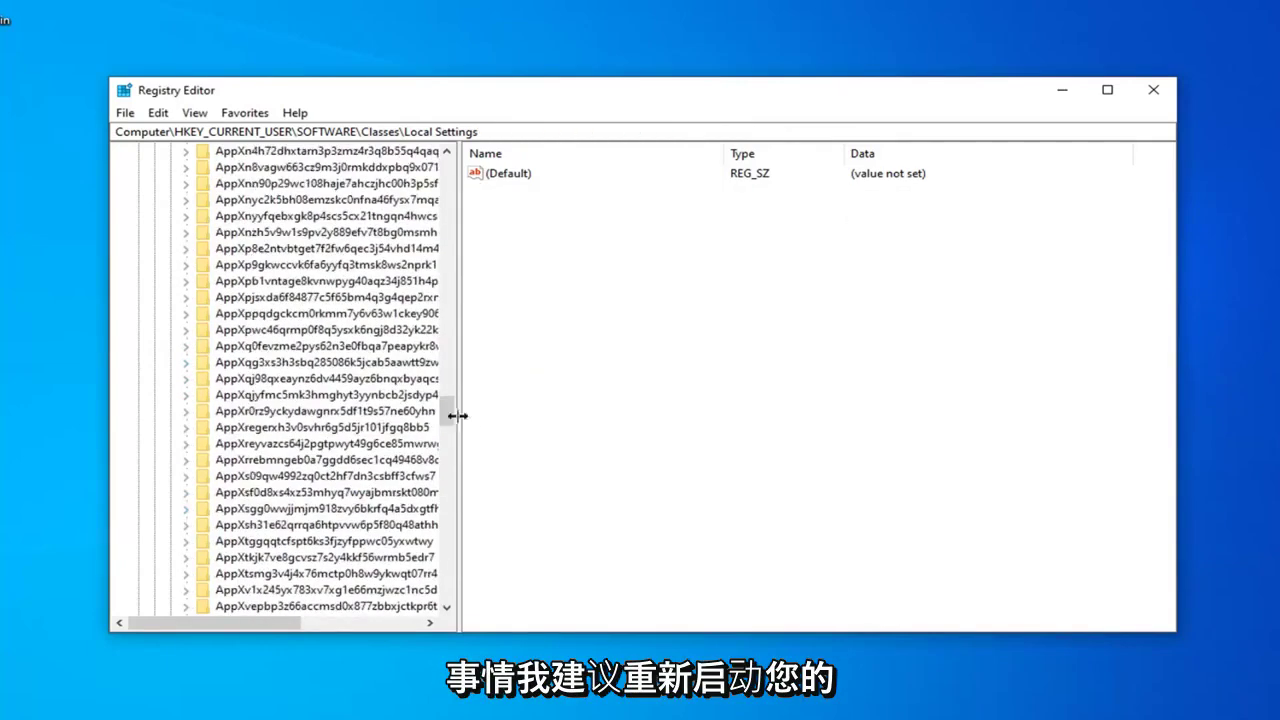
left_click_drag(446, 406, 446, 205)
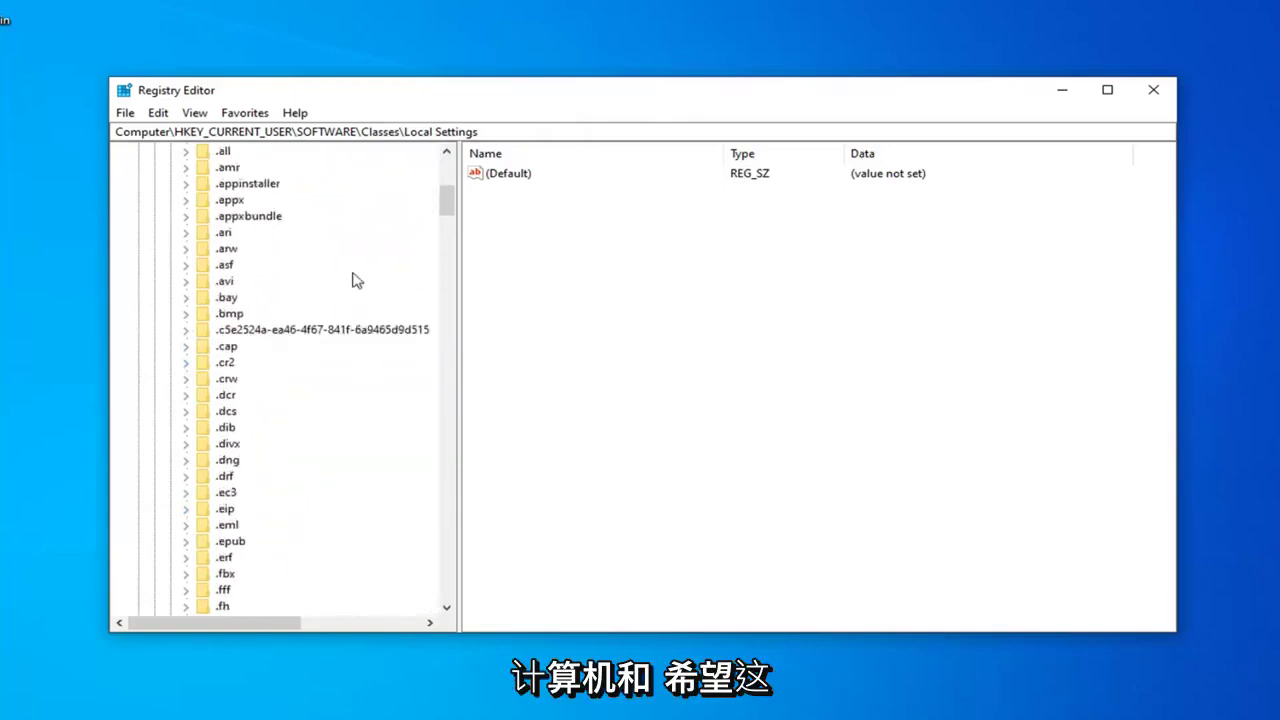
scroll(166, 477, "up", 8)
left_click(169, 395)
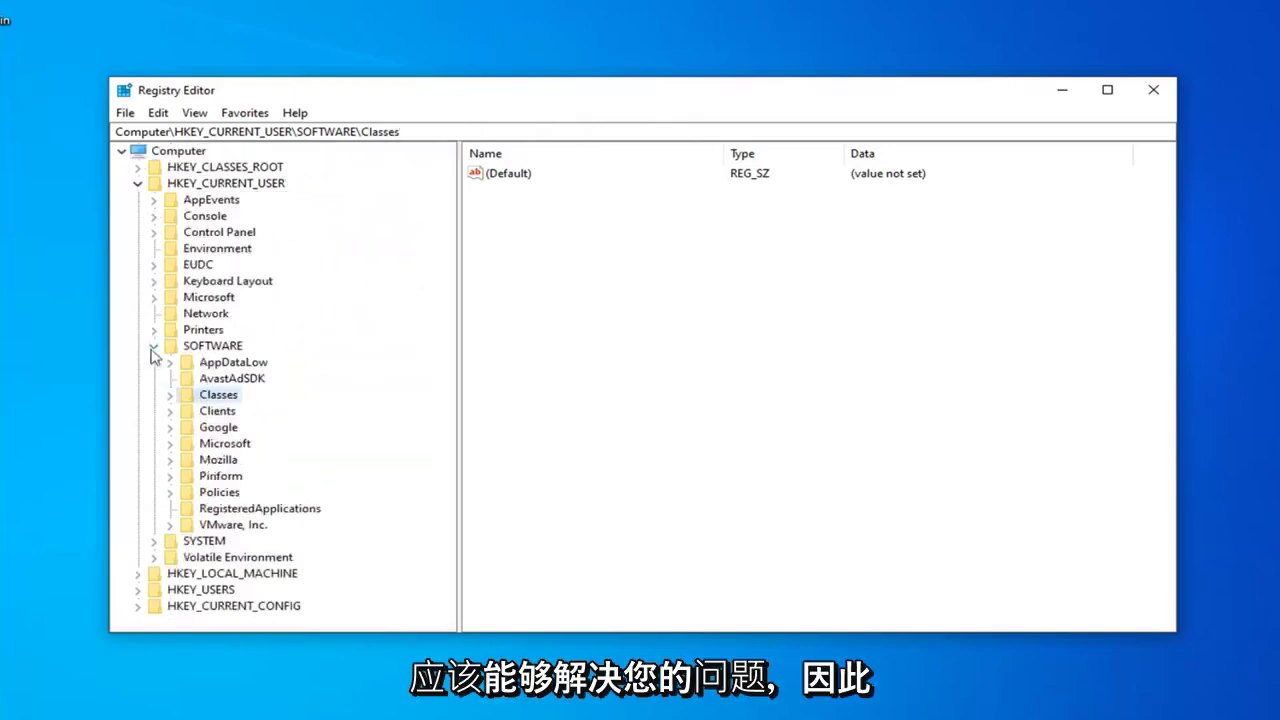
left_click(153, 346)
left_click(137, 183)
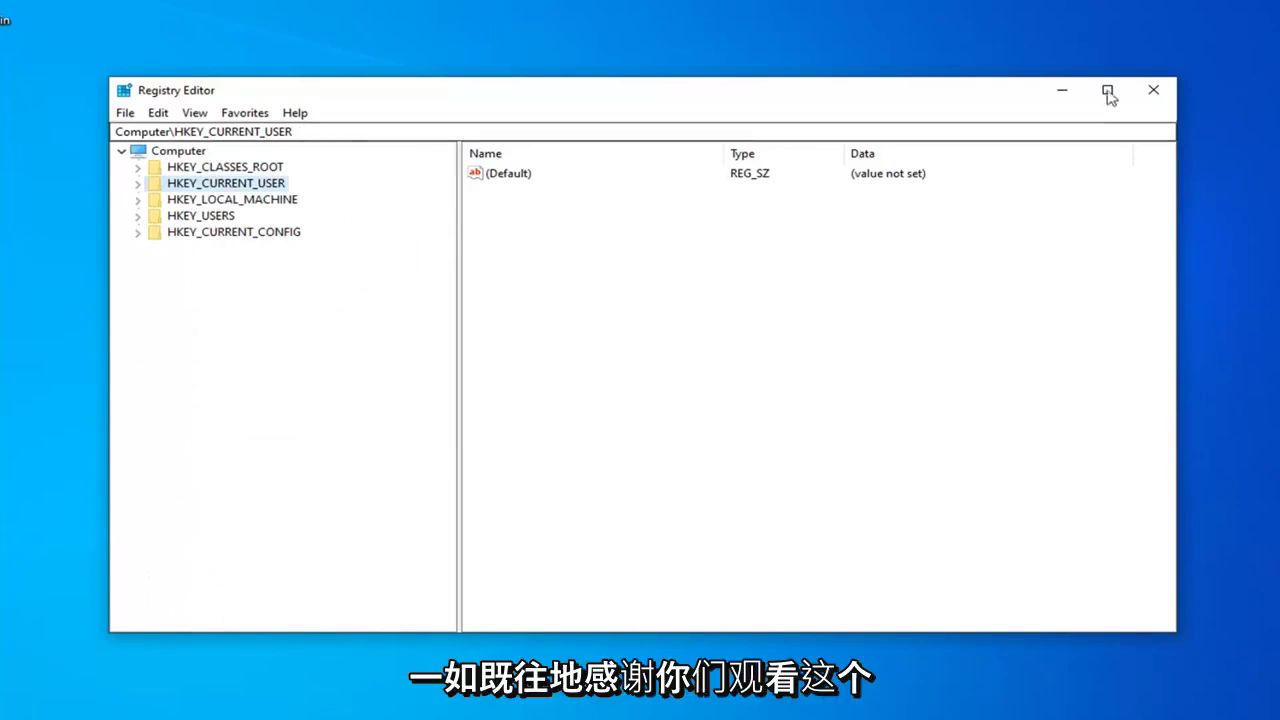
left_click(1153, 90)
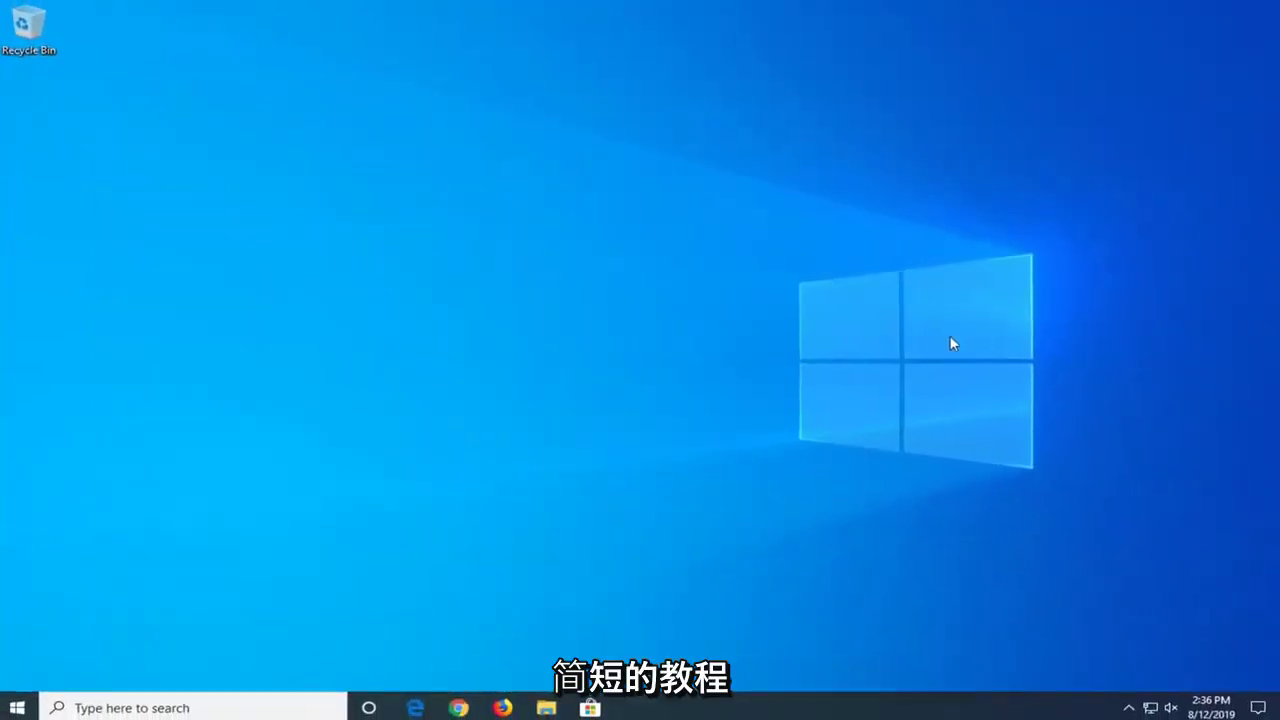